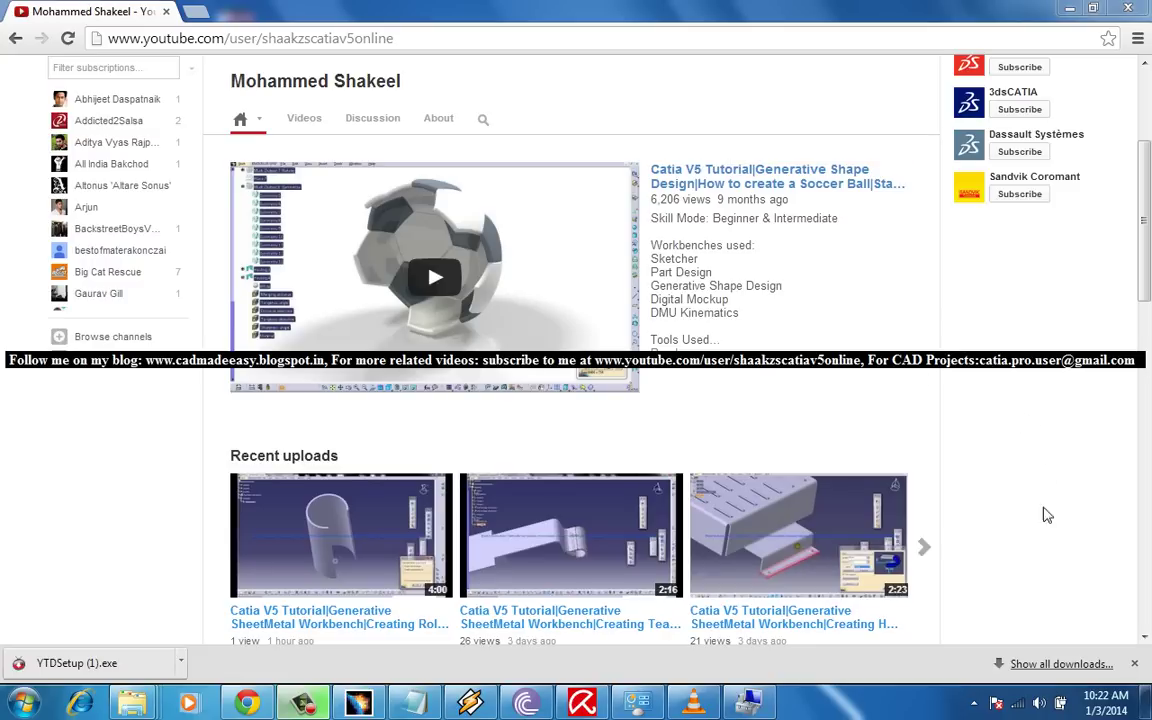
Open Date and Time settings from the taskbar clock, briefly opening and closing the date/time editor
{"action": "left_click", "coordinate": [1108, 703]}
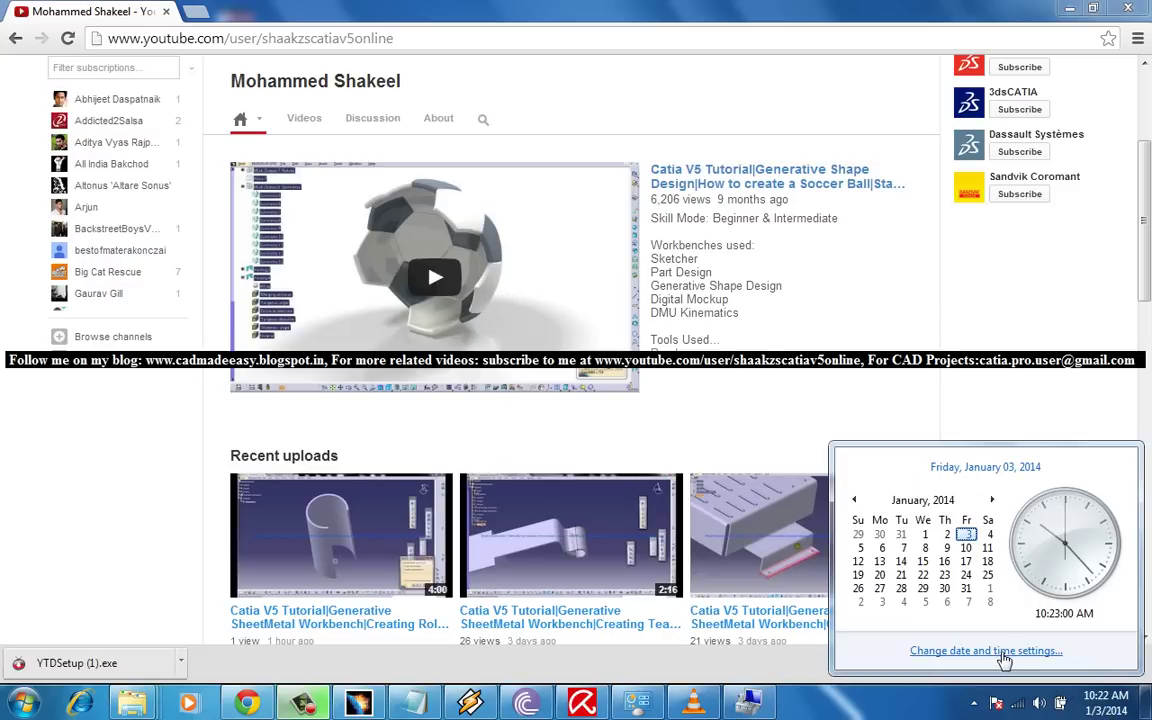
{"action": "left_click", "coordinate": [1004, 654]}
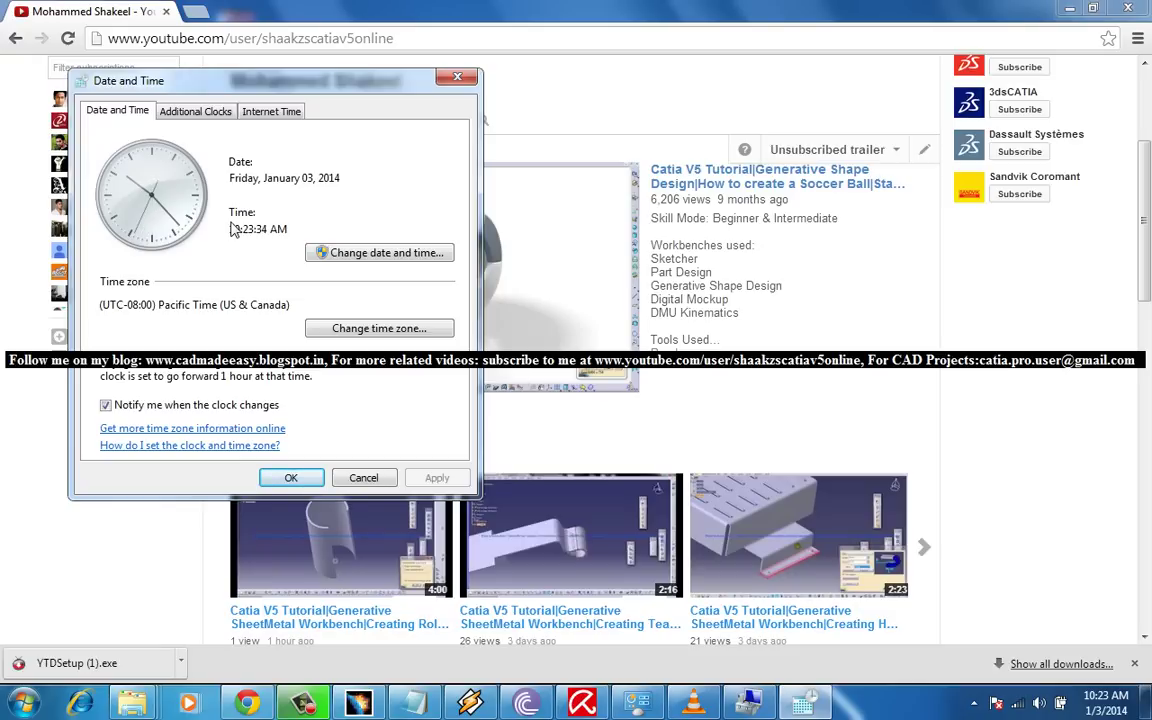
{"action": "left_click", "coordinate": [340, 256]}
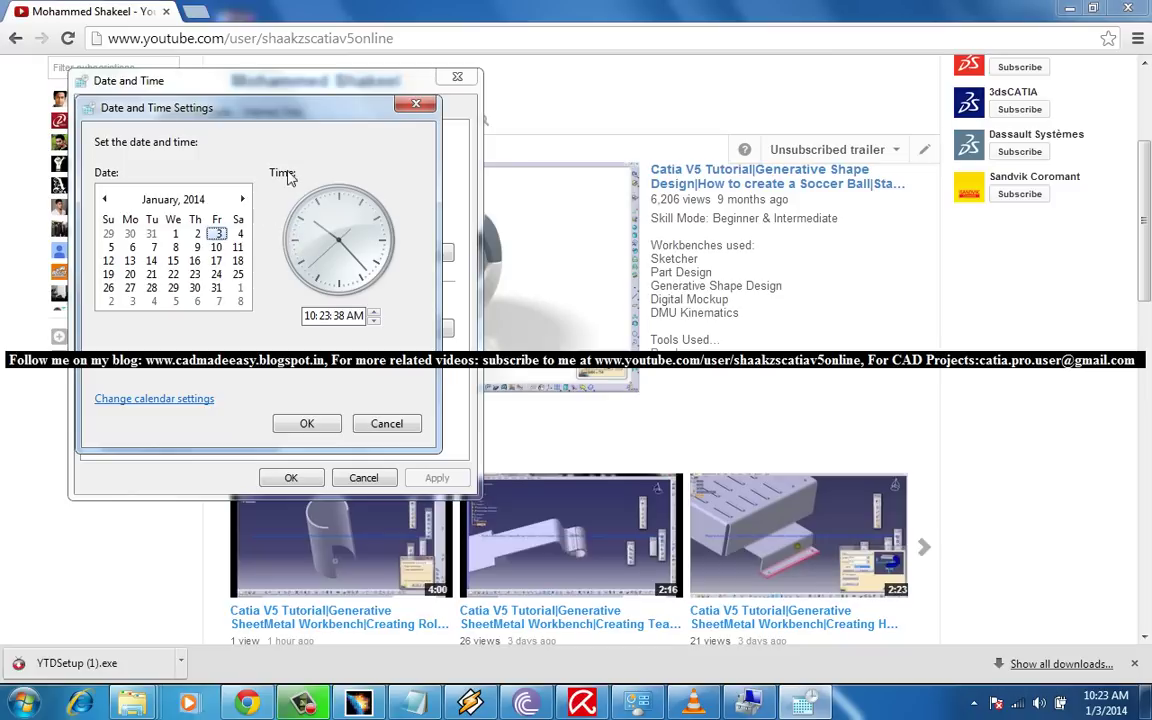
{"action": "left_click", "coordinate": [416, 104]}
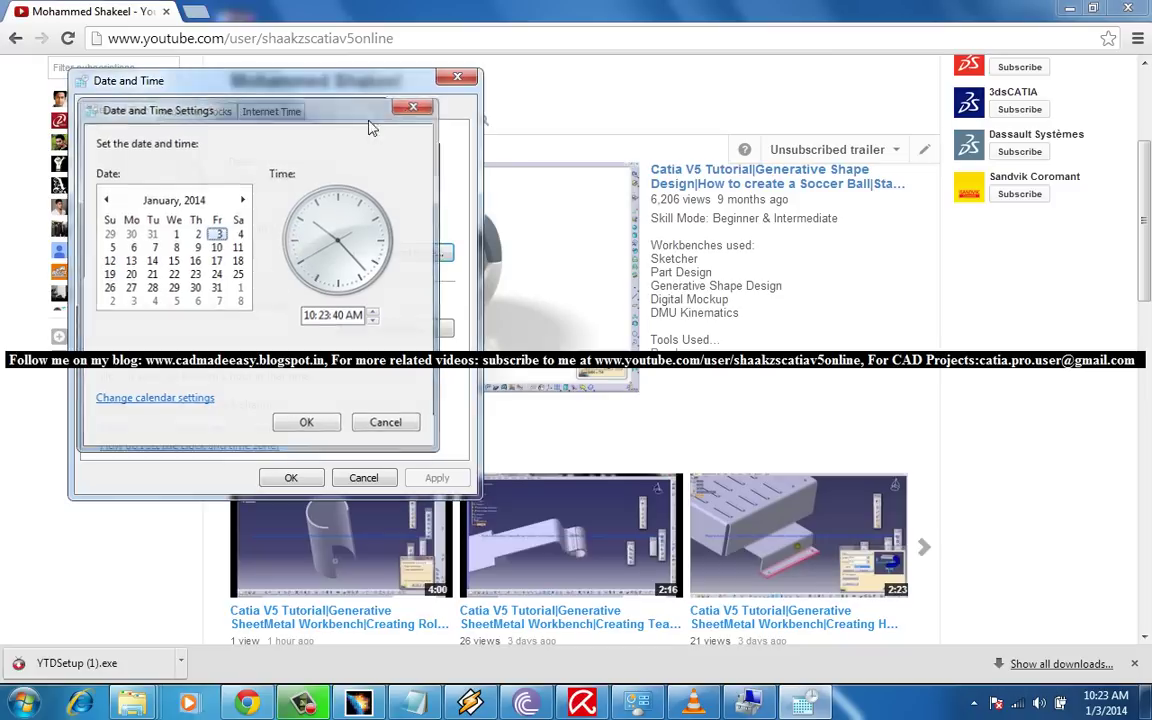
Switch the internet time server from time.nist.gov to time-a.nist.gov, update, and confirm both dialogs
{"action": "left_click", "coordinate": [270, 114]}
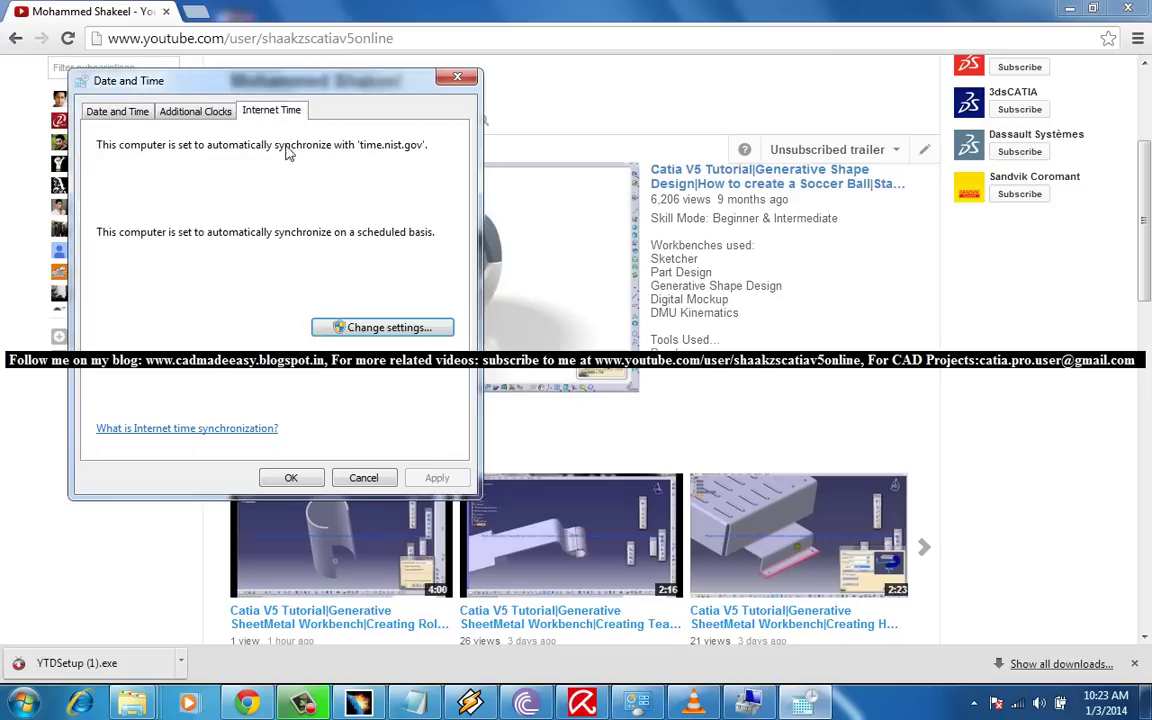
{"action": "left_click", "coordinate": [377, 340]}
{"action": "left_click", "coordinate": [375, 190]}
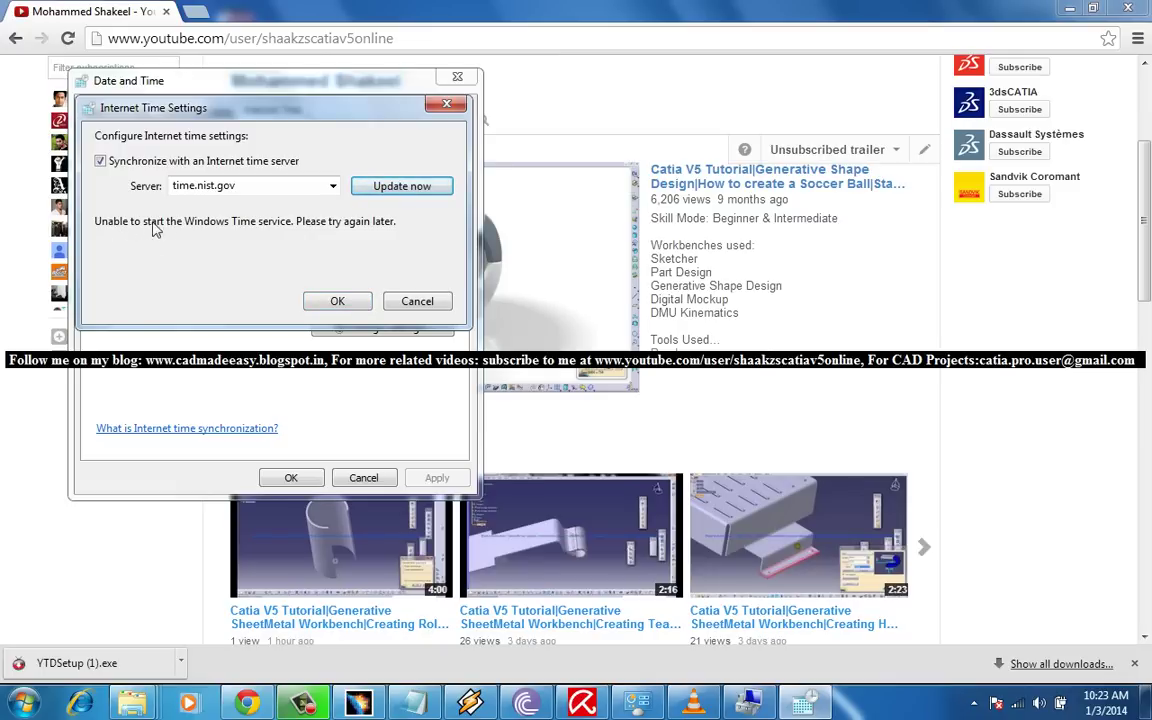
{"action": "left_click", "coordinate": [332, 186]}
{"action": "left_click", "coordinate": [230, 232]}
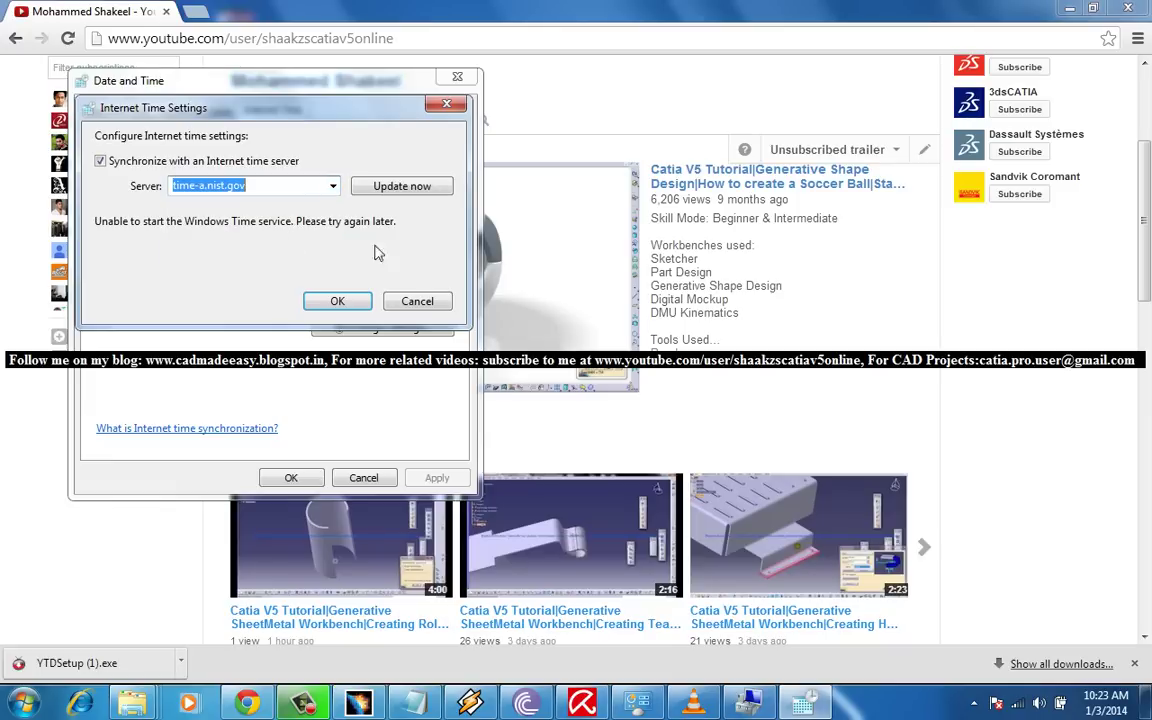
{"action": "left_click", "coordinate": [395, 188]}
{"action": "left_click", "coordinate": [340, 300]}
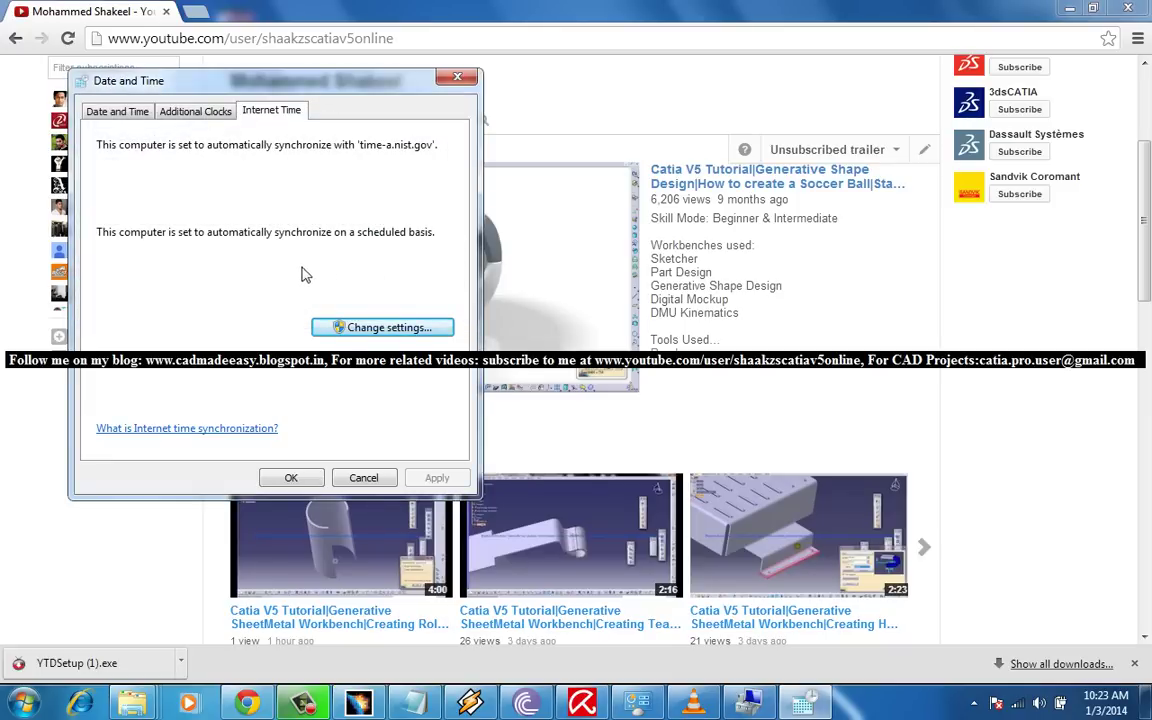
{"action": "left_click", "coordinate": [296, 478]}
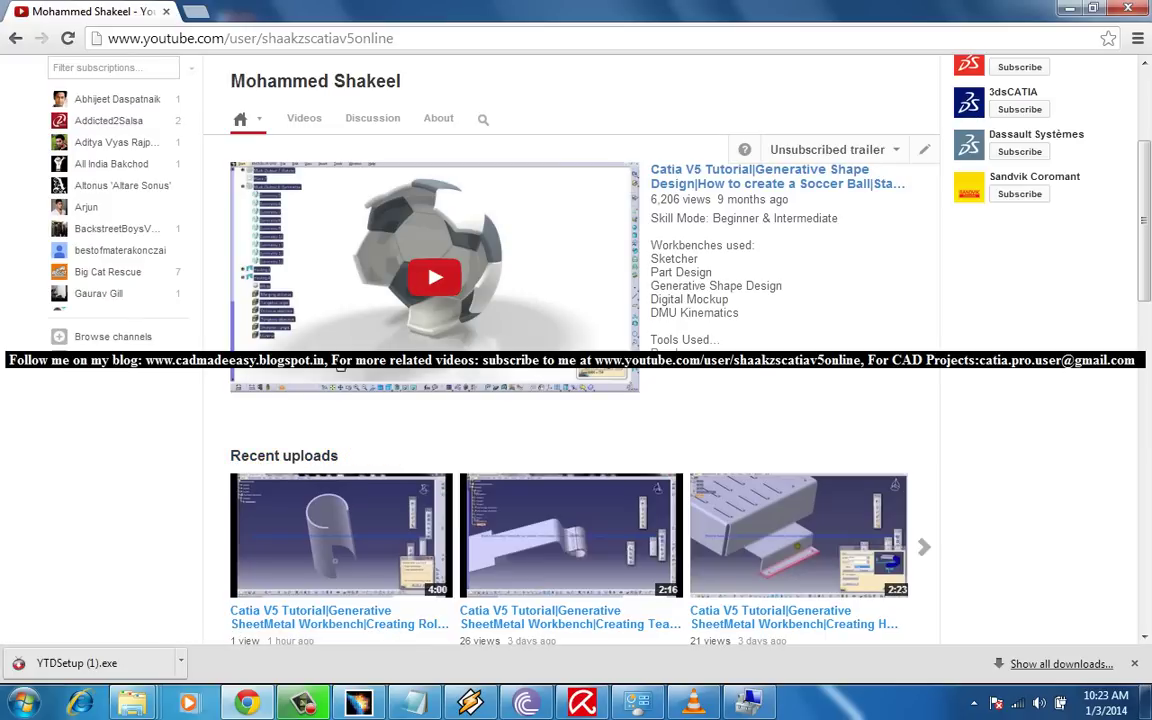
Search the Start menu for 'internet' and open Internet Options
{"action": "left_click", "coordinate": [22, 703]}
{"action": "left_click", "coordinate": [60, 655]}
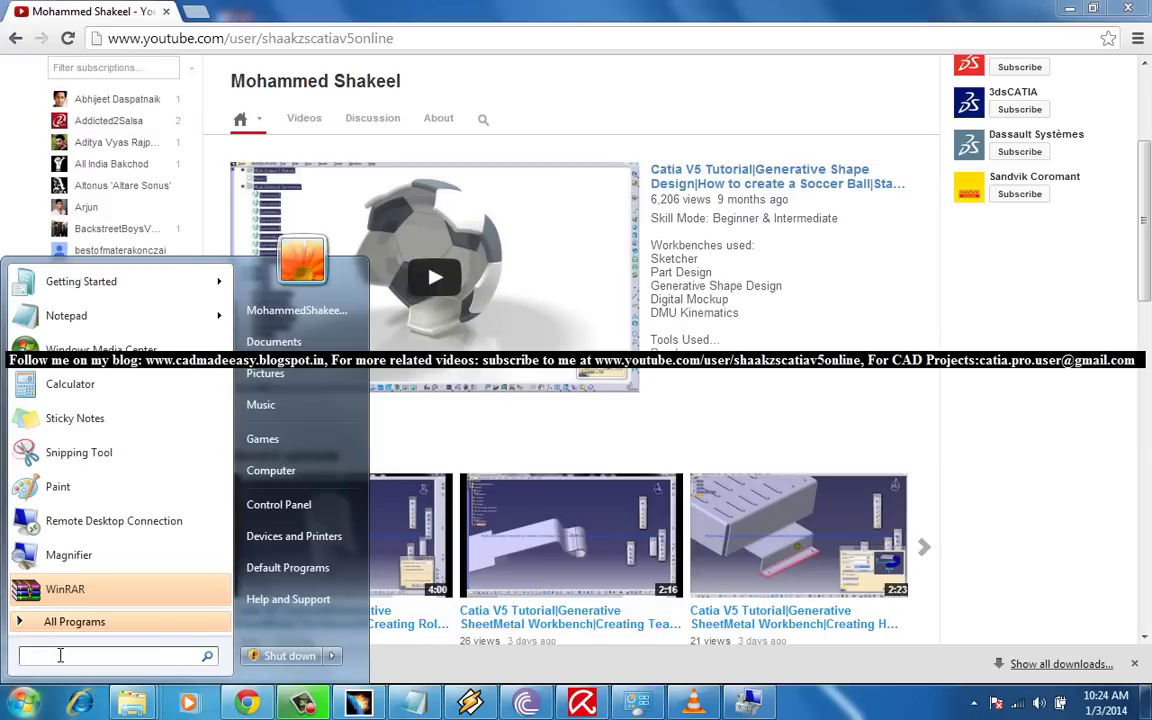
{"action": "type", "text": "inter"}
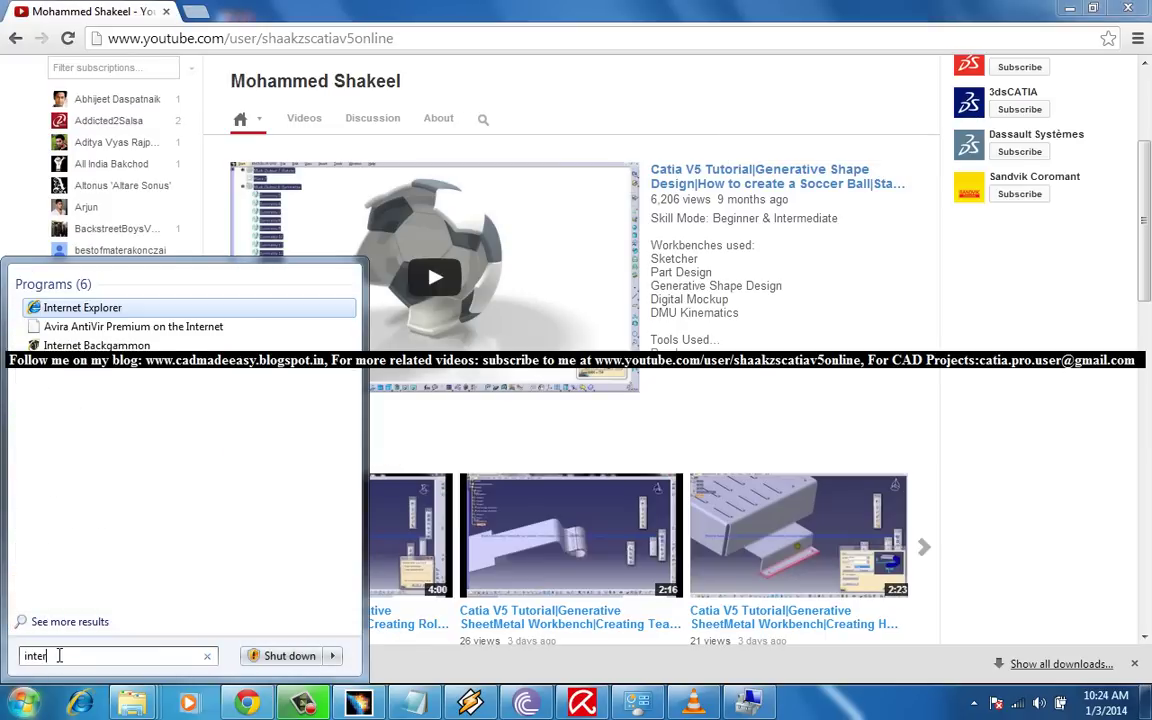
{"action": "type", "text": "ne"}
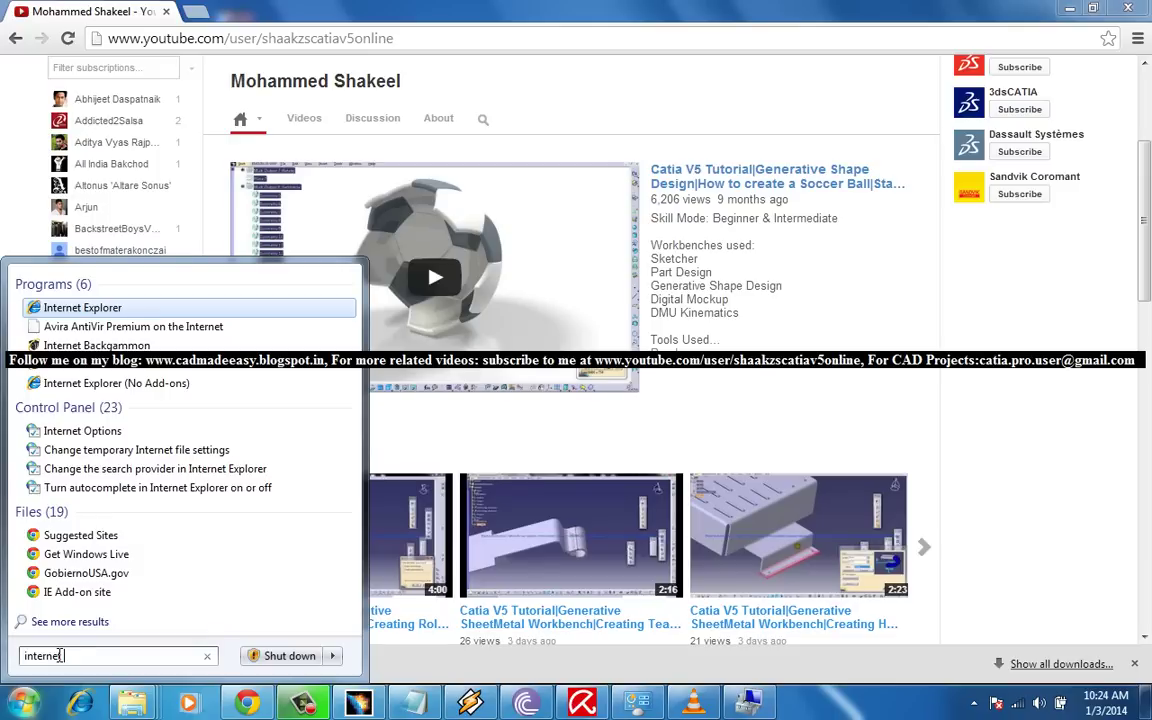
{"action": "type", "text": "t"}
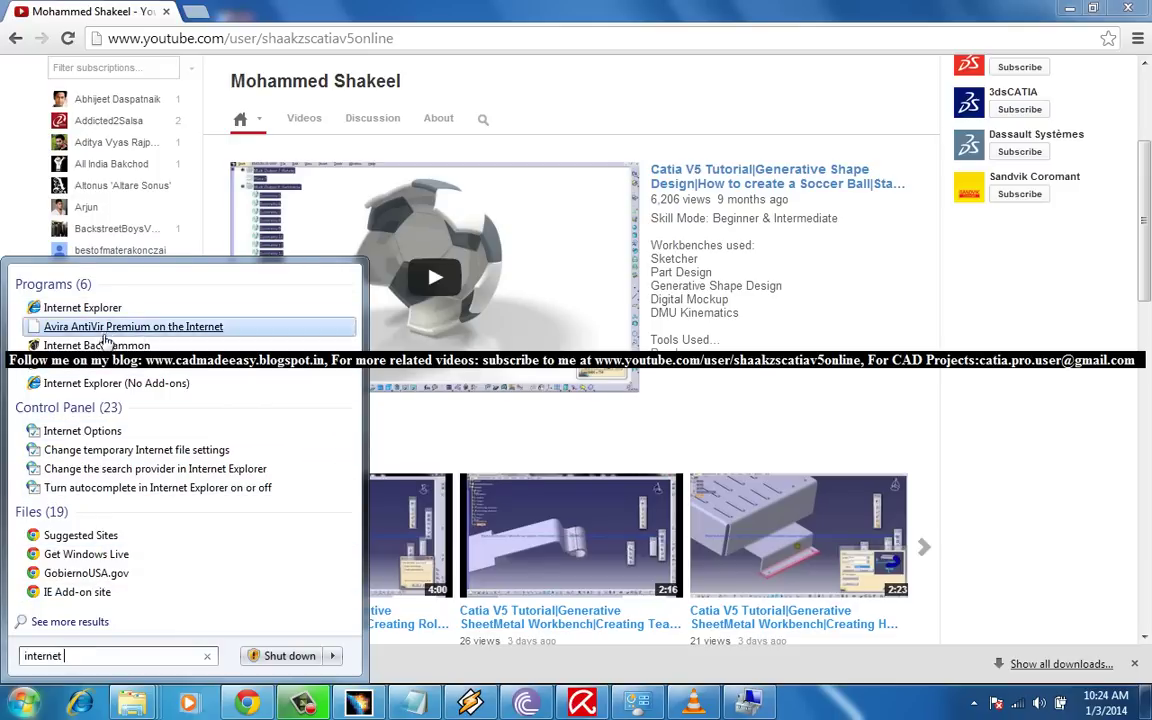
{"action": "left_click", "coordinate": [105, 431]}
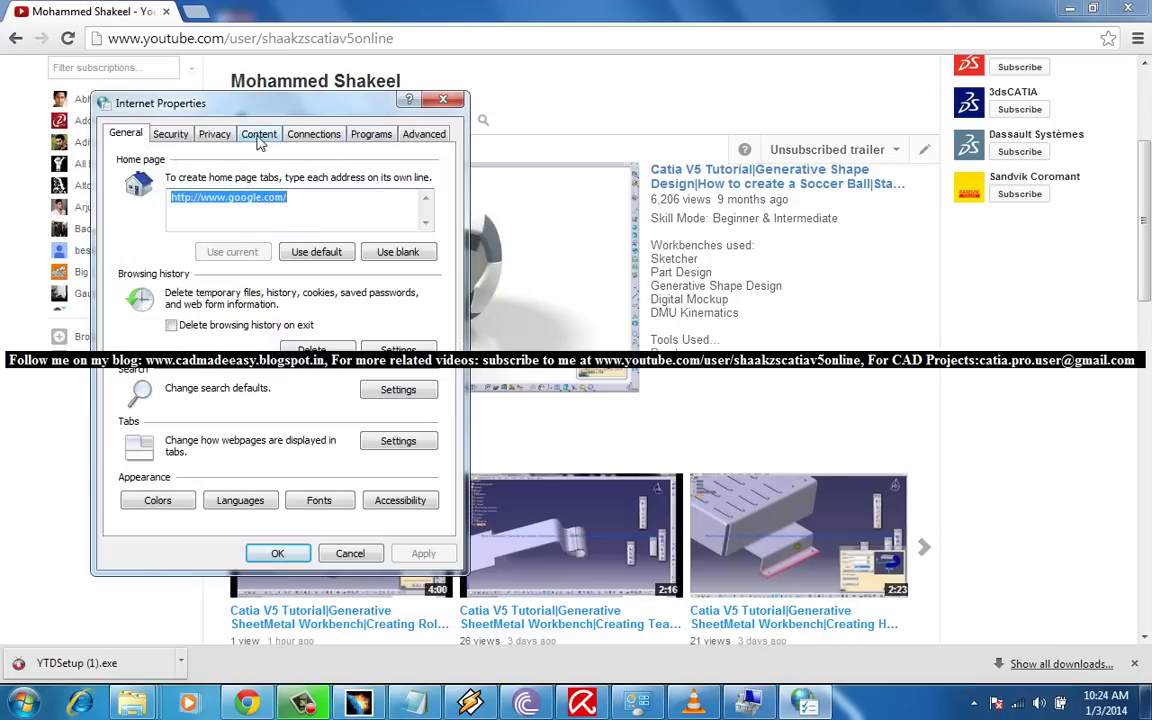
Lower the Internet zone security level one notch, restore it, close with OK, and reload the page
{"action": "left_click", "coordinate": [170, 134]}
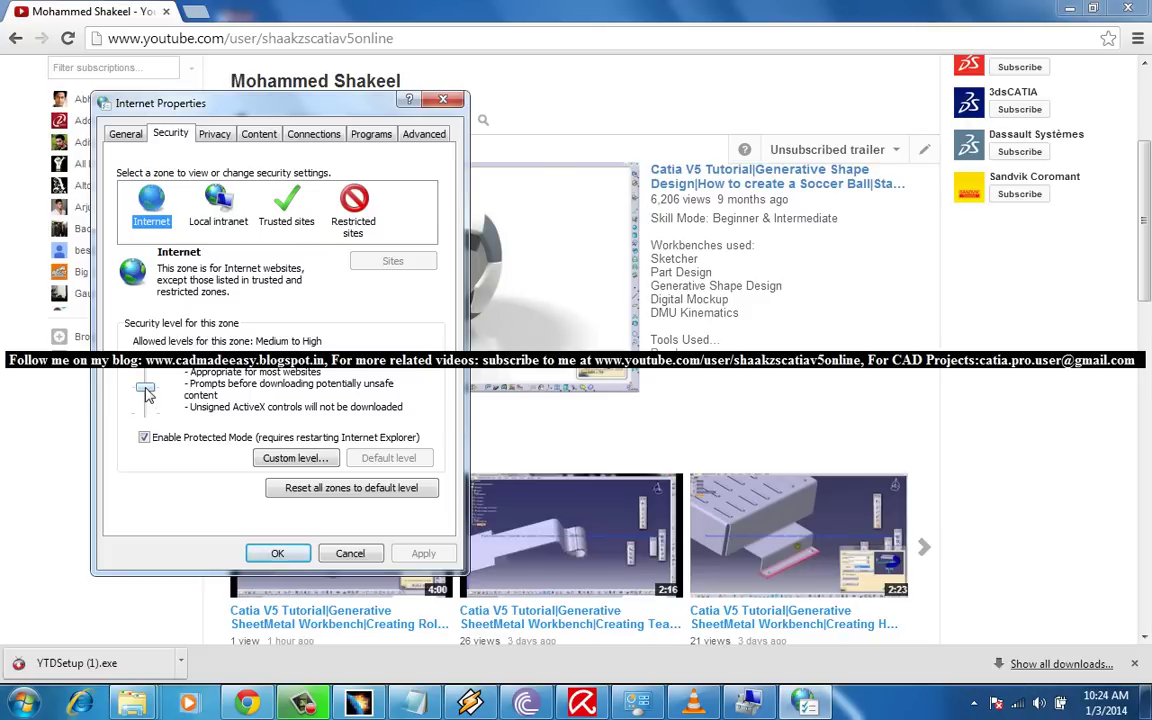
{"action": "left_click", "coordinate": [146, 393]}
{"action": "left_click", "coordinate": [146, 403]}
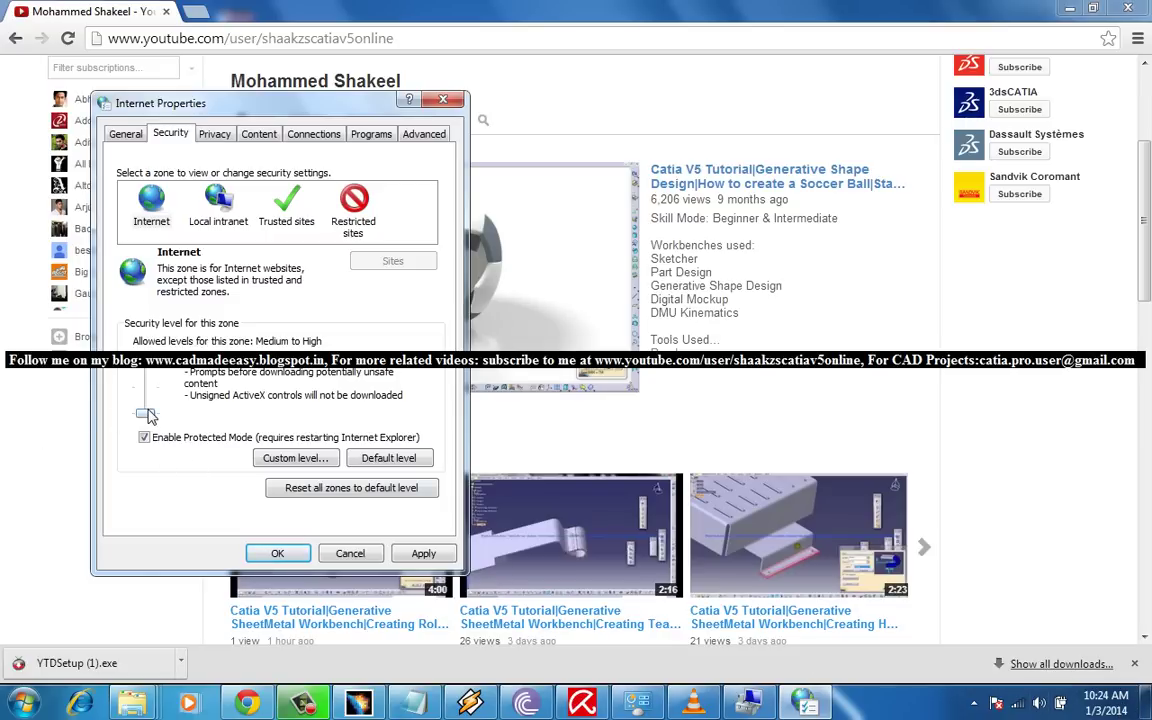
{"action": "left_click_drag", "start_coordinate": [148, 415], "coordinate": [147, 387]}
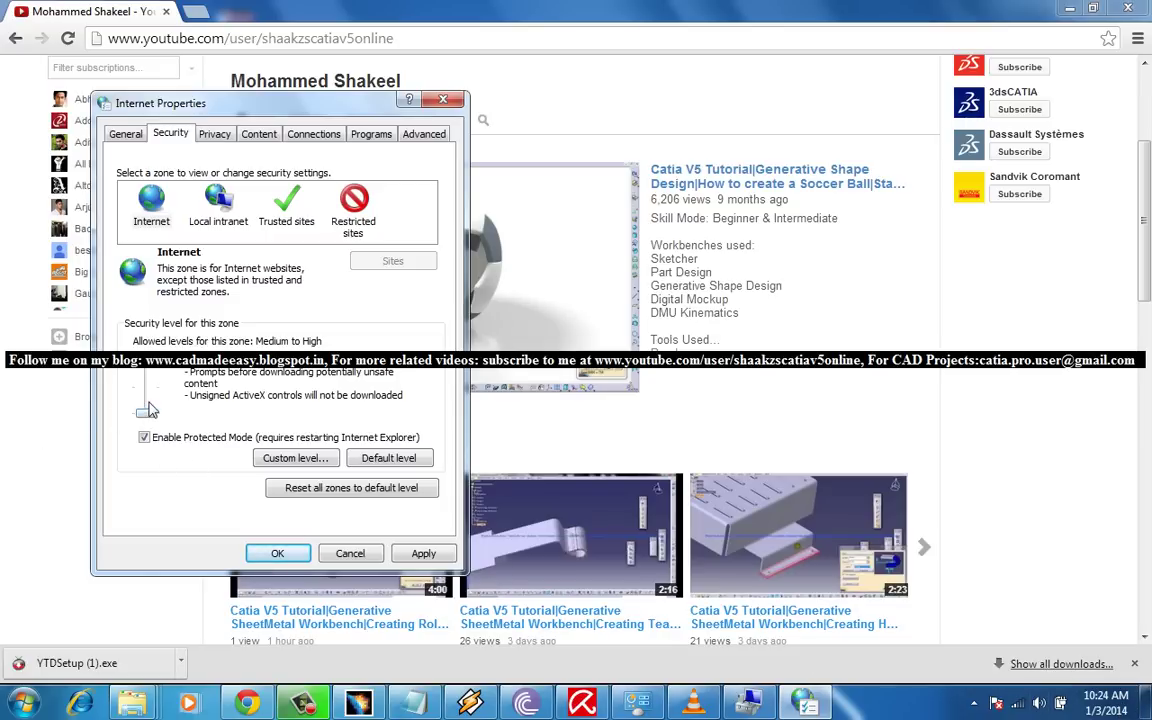
{"action": "left_click", "coordinate": [290, 551]}
{"action": "key", "text": "F5"}
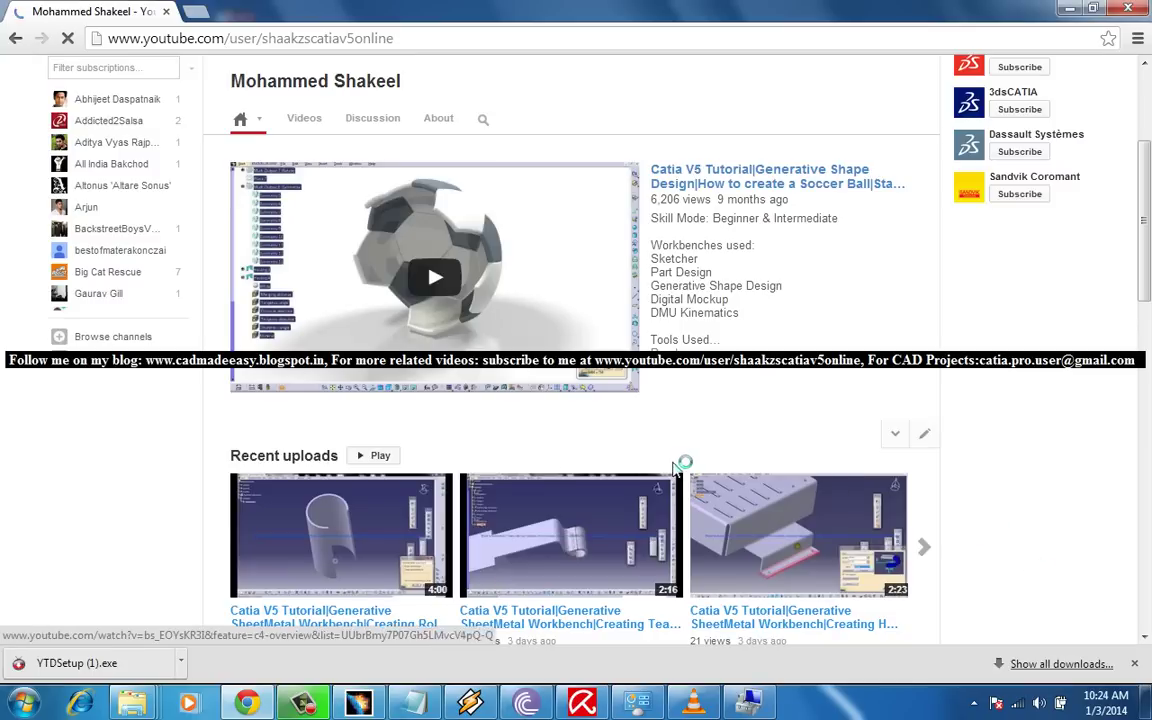
Search the Start menu for 'firewall' and open the firewall status page
{"action": "key", "text": "super"}
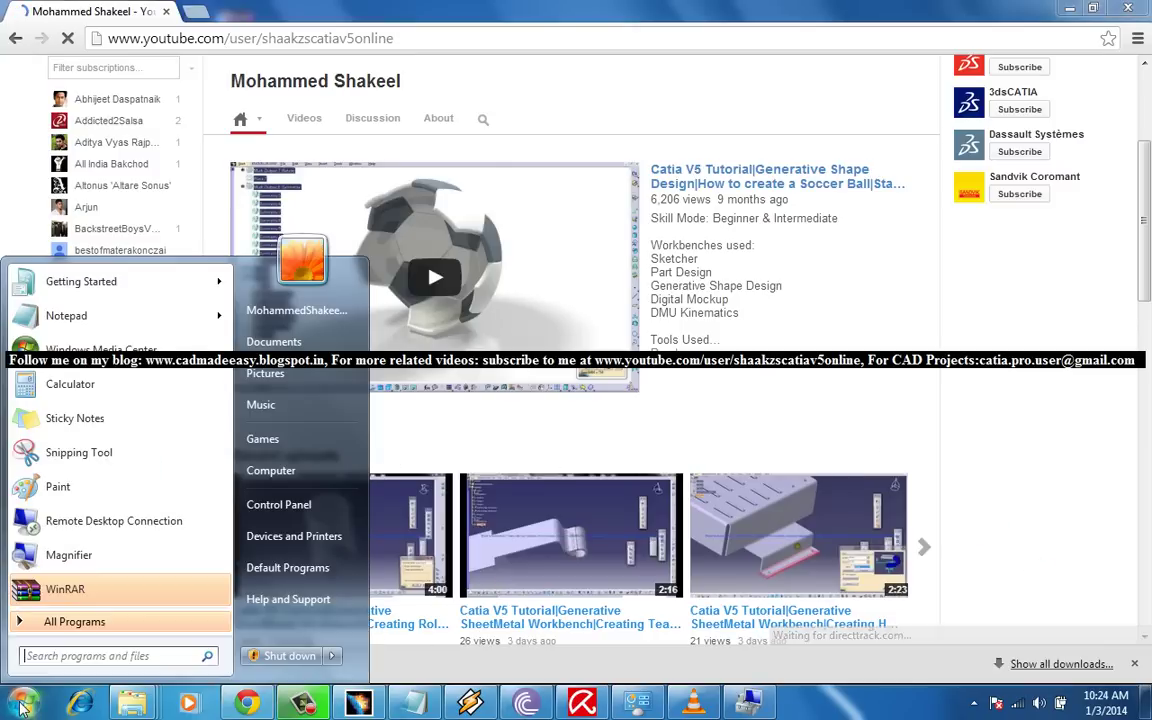
{"action": "left_click", "coordinate": [69, 655]}
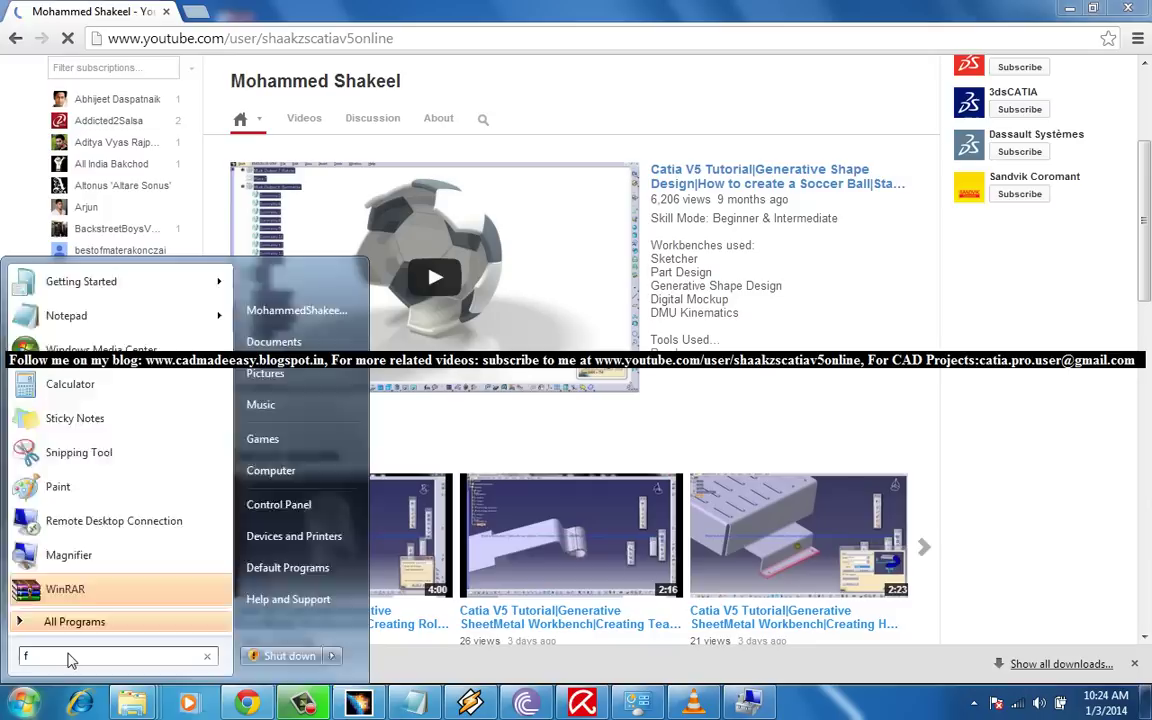
{"action": "type", "text": "firewall"}
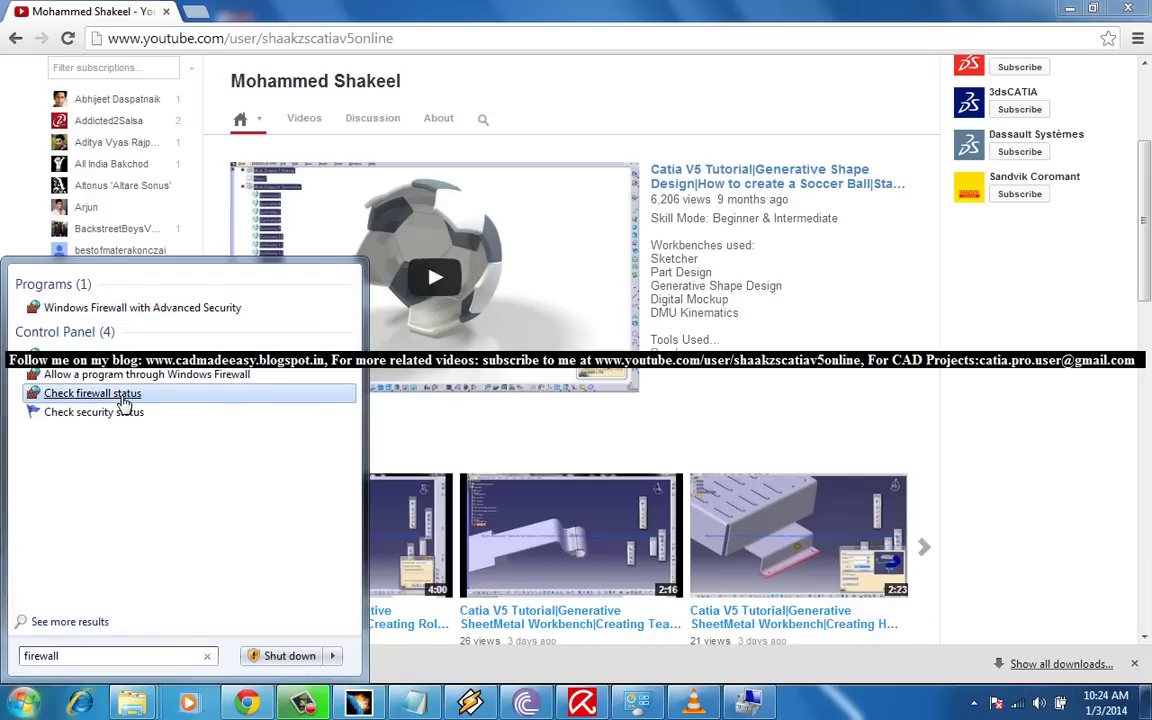
{"action": "left_click", "coordinate": [124, 396]}
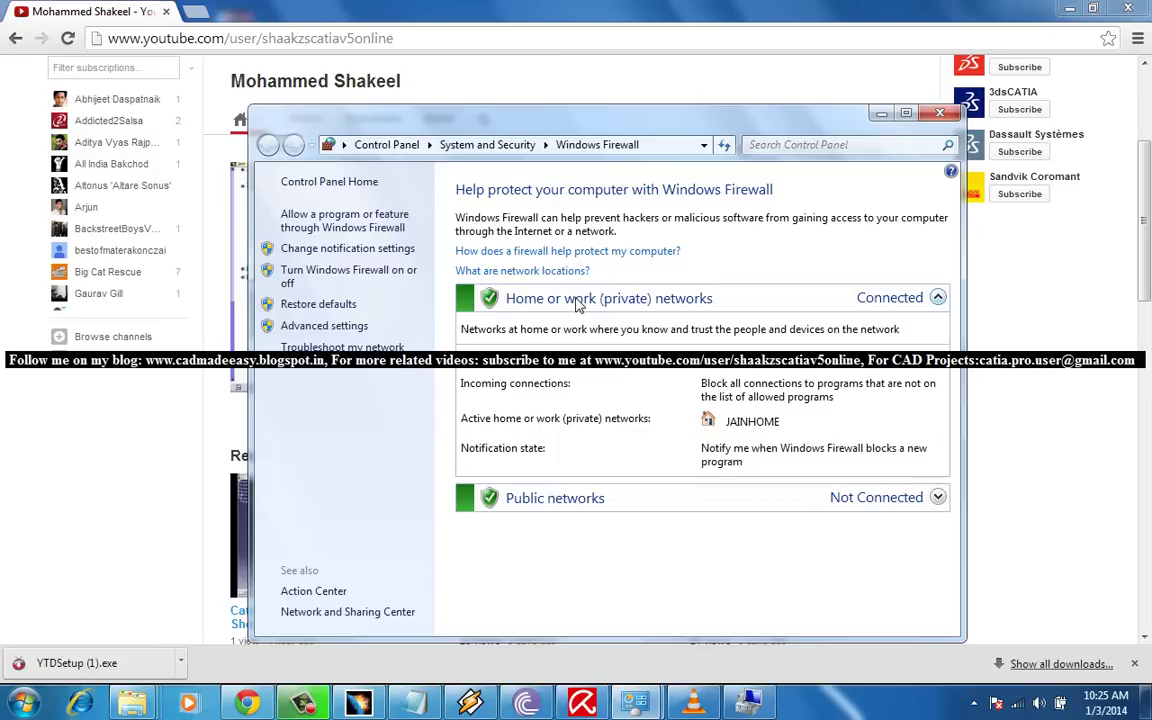
Turn off Windows Firewall for home and public networks, then minimize the window
{"action": "left_click", "coordinate": [352, 276]}
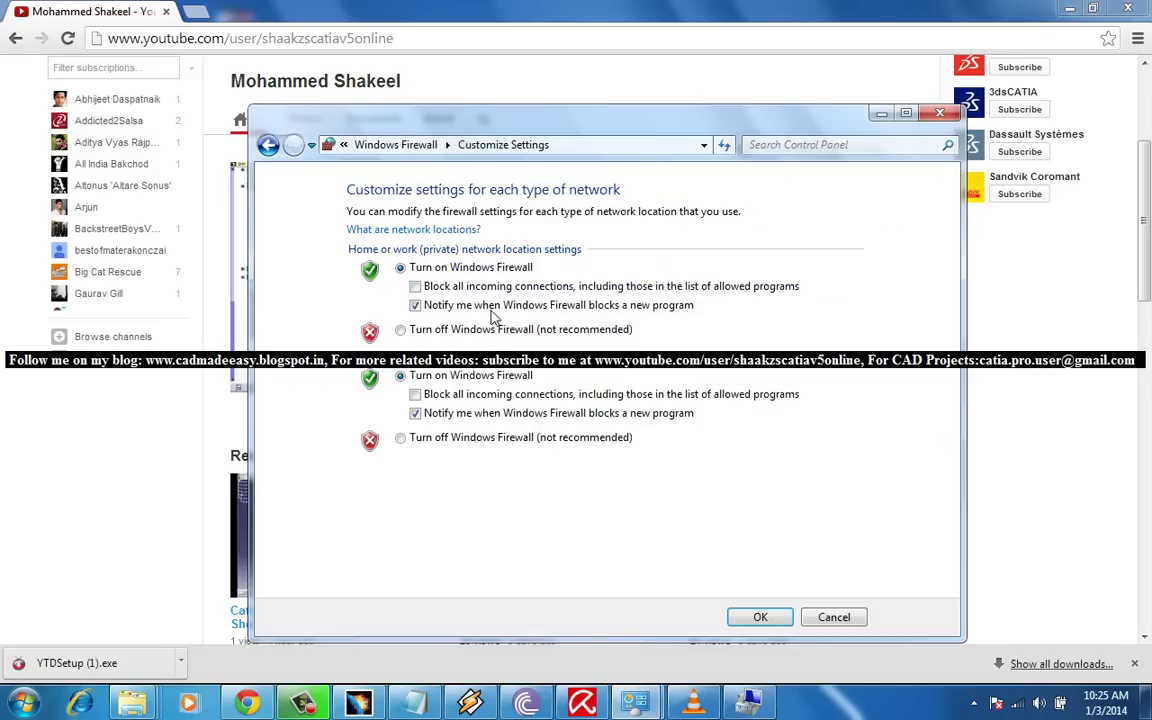
{"action": "left_click", "coordinate": [400, 329]}
{"action": "left_click", "coordinate": [400, 437]}
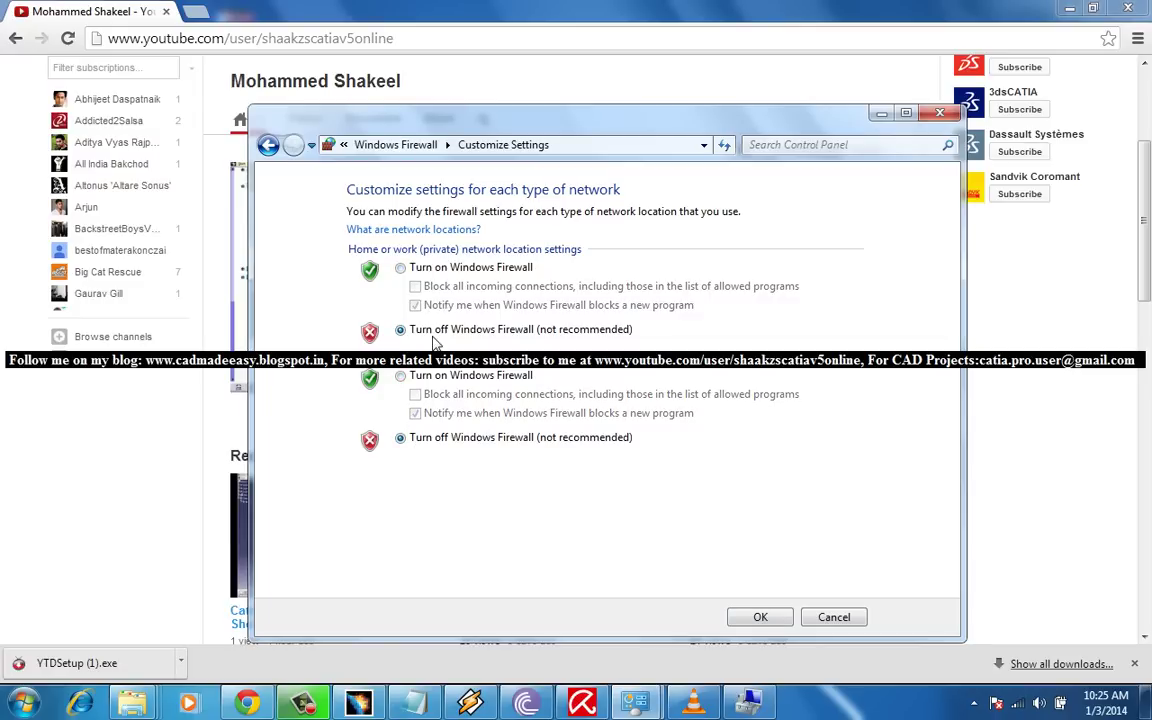
{"action": "left_click", "coordinate": [770, 616]}
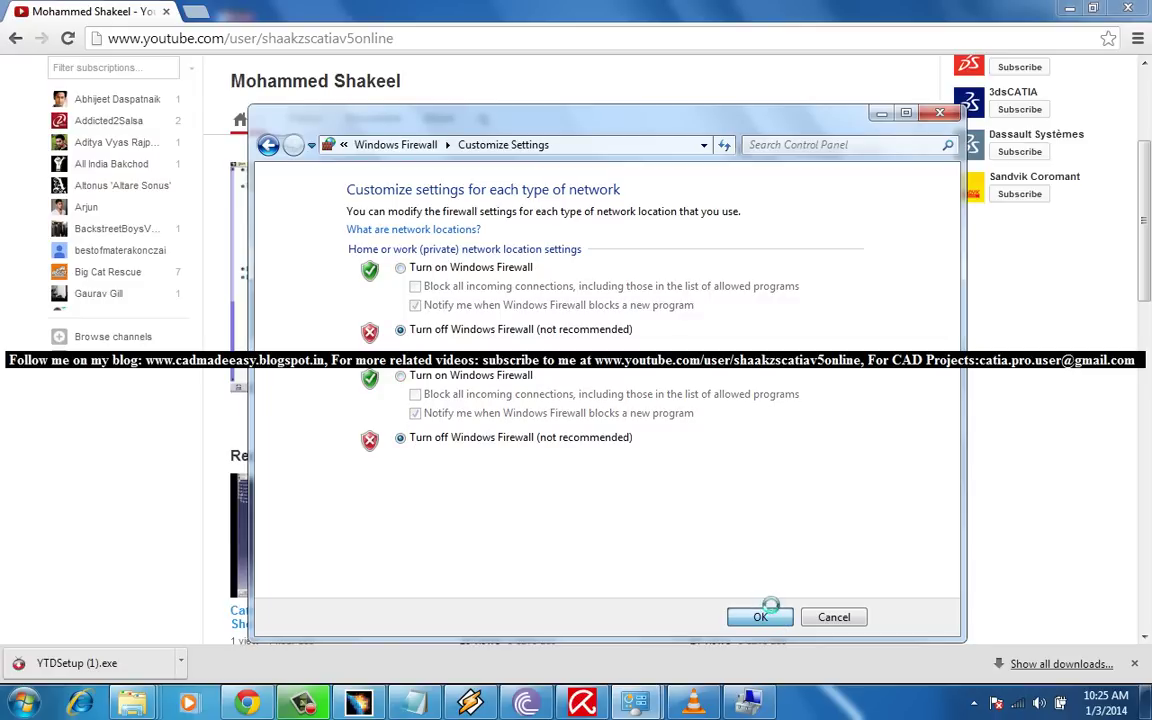
{"action": "left_click", "coordinate": [881, 113]}
Try an immediate internet time update from the Internet Time settings; it fails
{"action": "left_click", "coordinate": [1105, 702]}
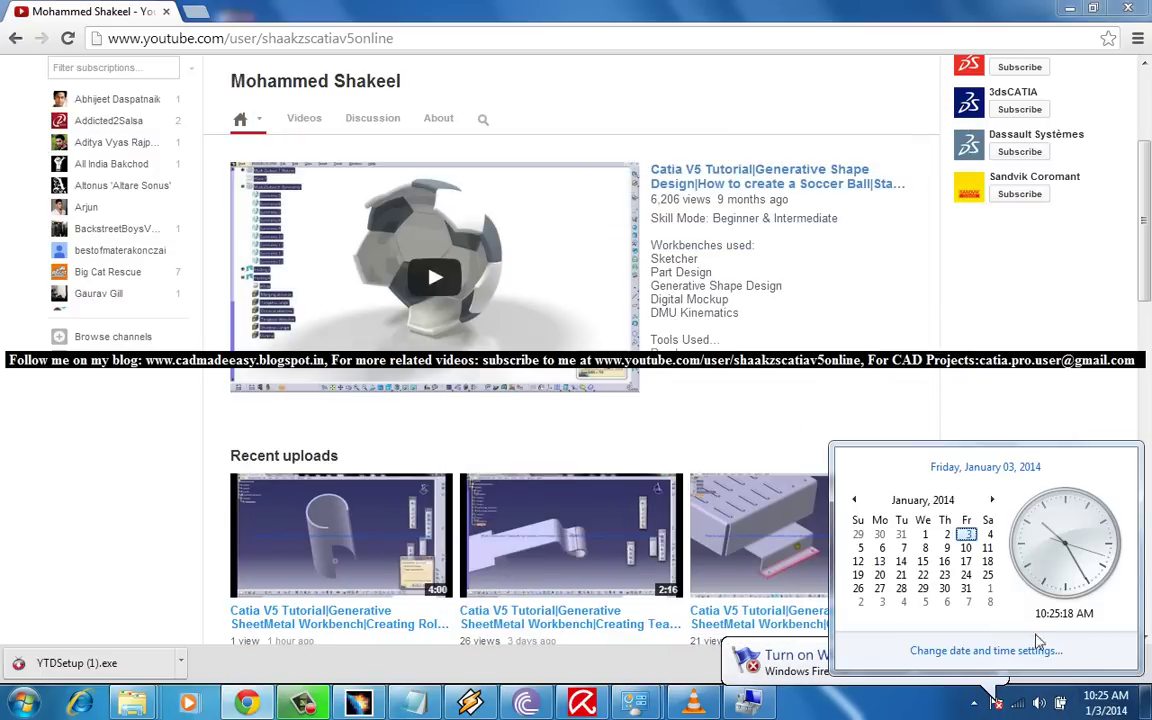
{"action": "left_click", "coordinate": [935, 578]}
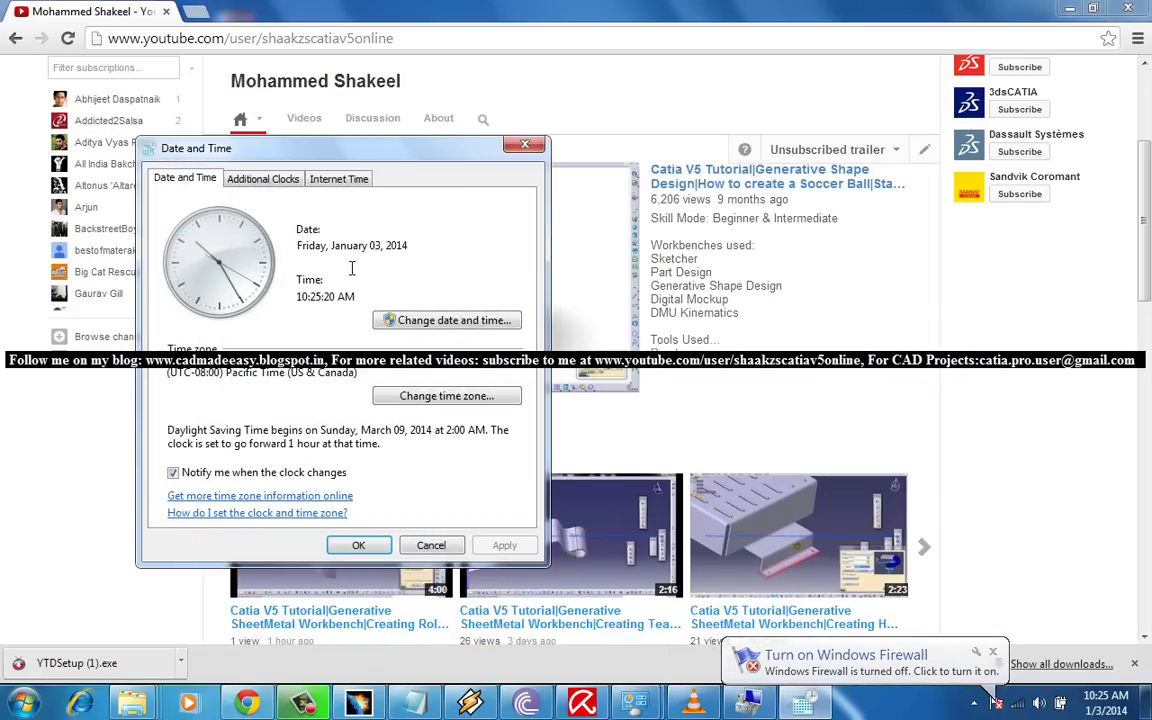
{"action": "left_click", "coordinate": [340, 179]}
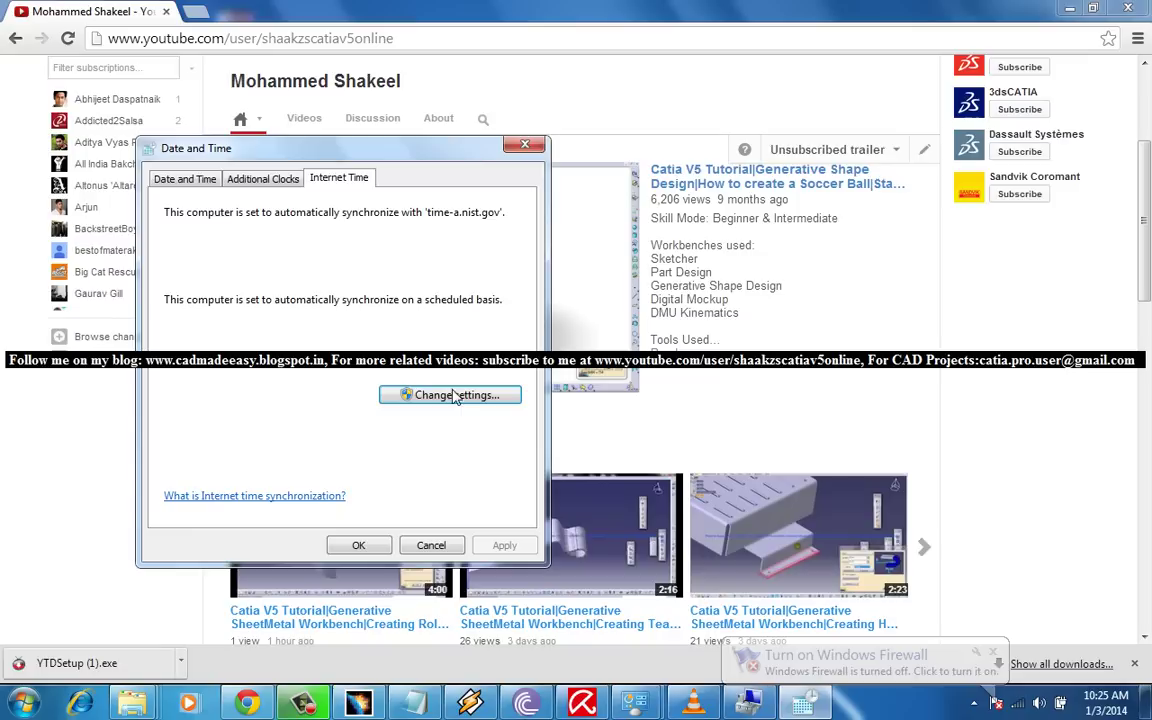
{"action": "left_click", "coordinate": [410, 393]}
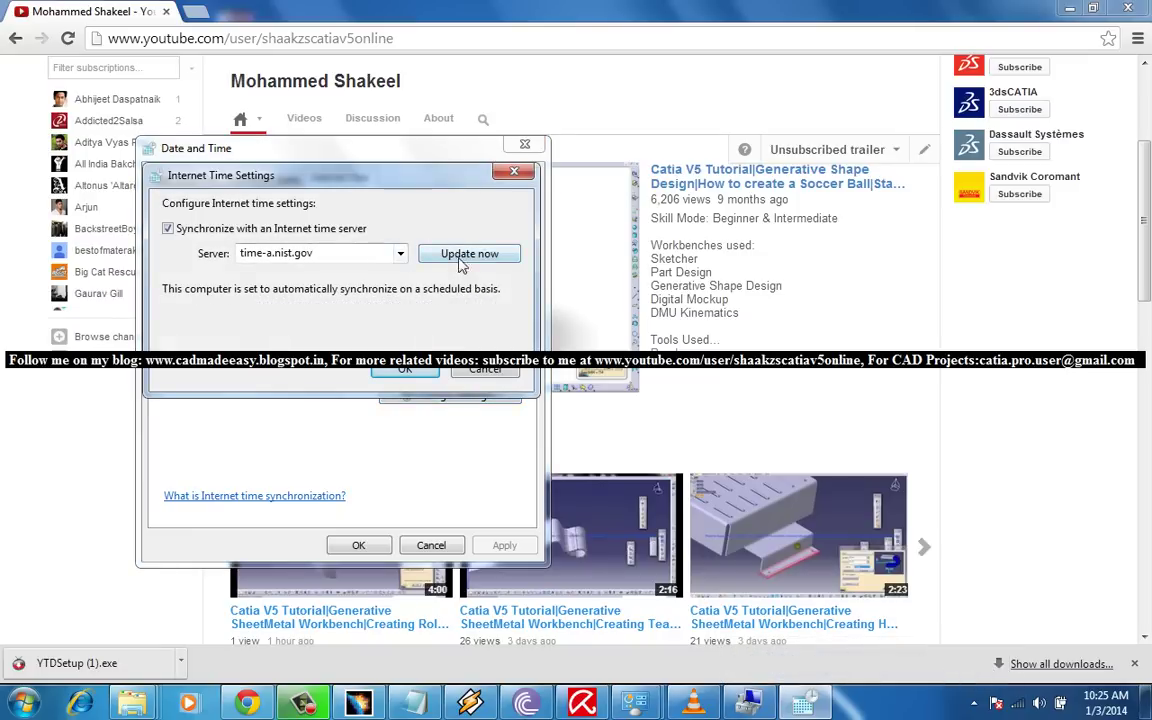
{"action": "left_click", "coordinate": [468, 254]}
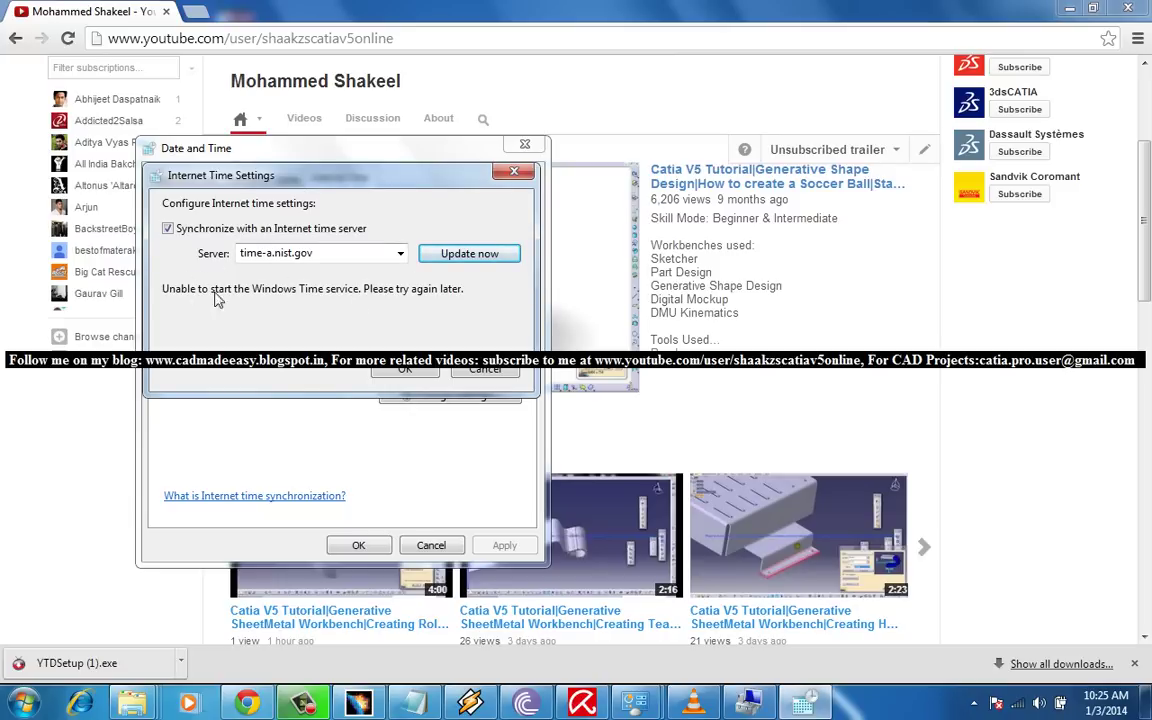
Copy the time server name and switch to the services console
{"action": "left_click", "coordinate": [320, 256]}
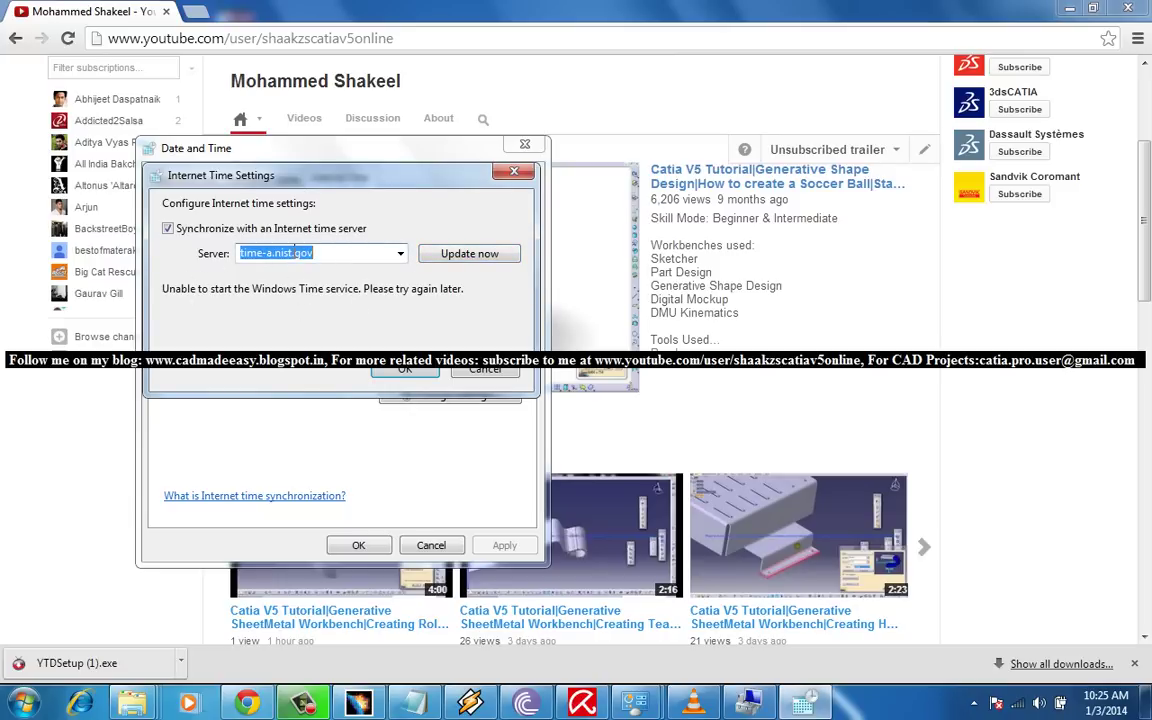
{"action": "right_click", "coordinate": [268, 255]}
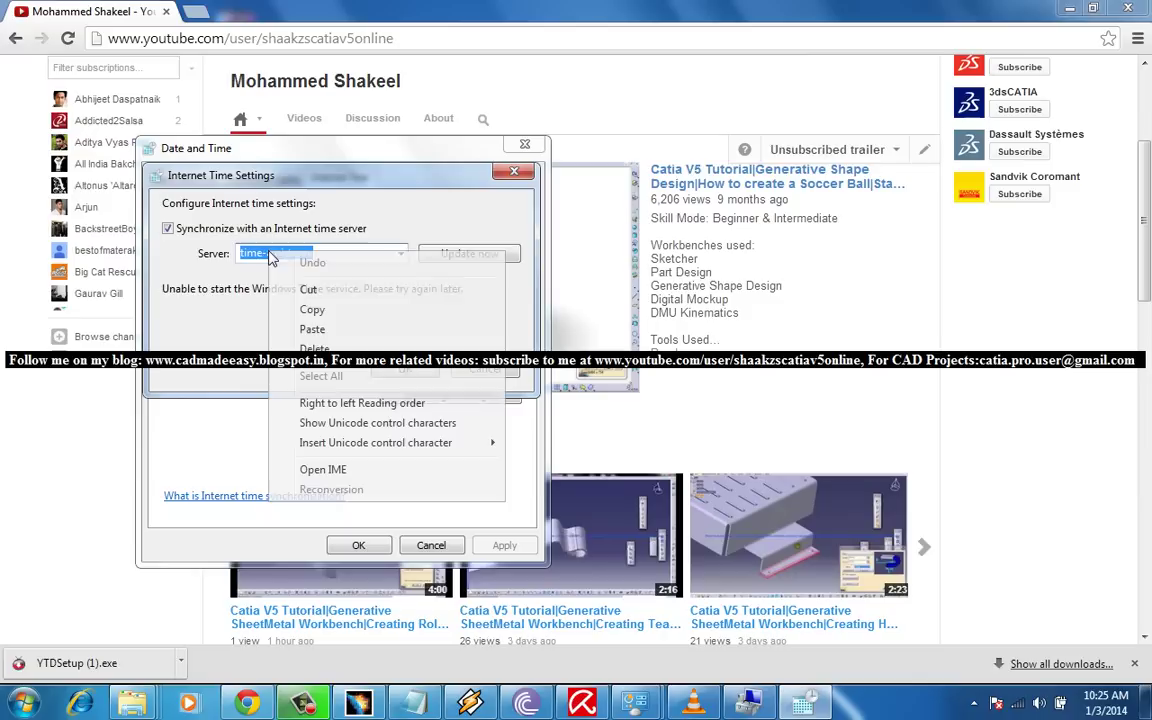
{"action": "left_click", "coordinate": [298, 309]}
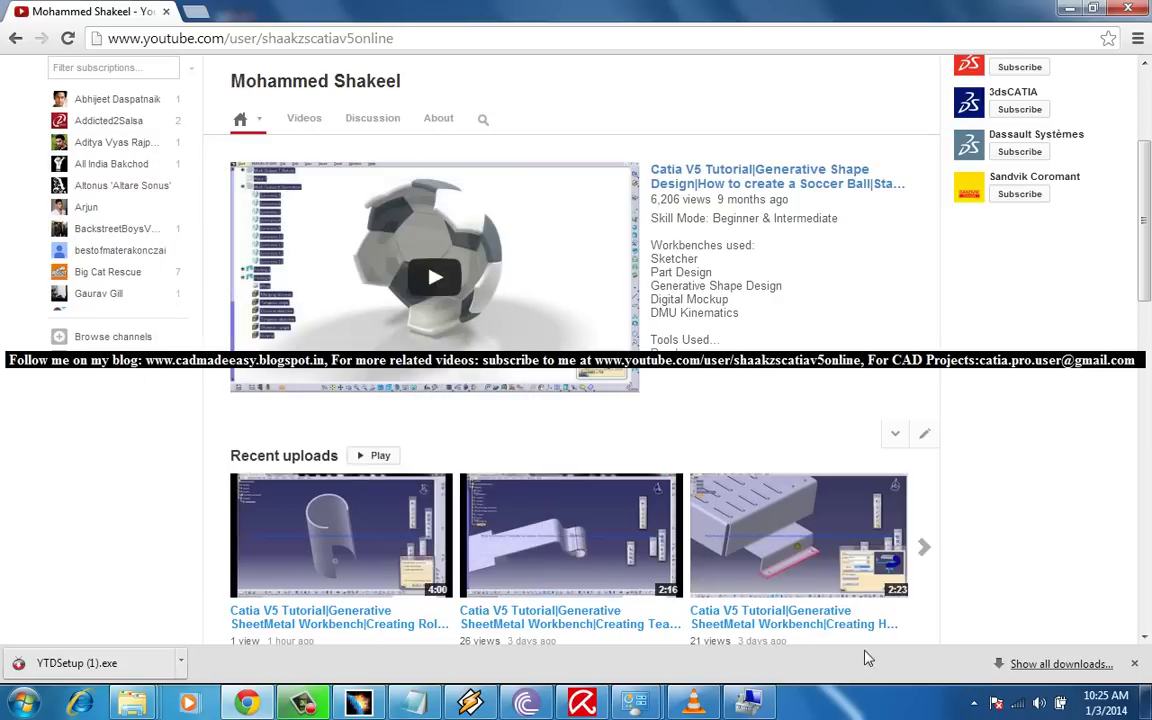
{"action": "key", "text": "alt+Tab"}
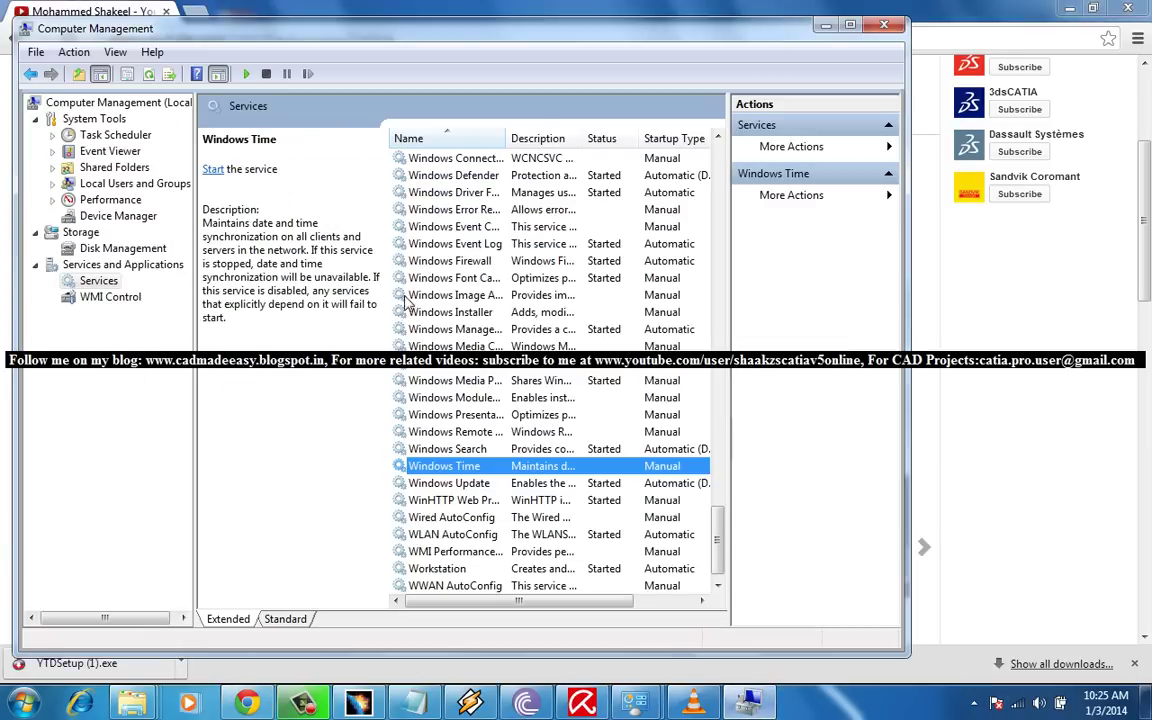
Close the services console from its taskbar menu
{"action": "left_click", "coordinate": [736, 14]}
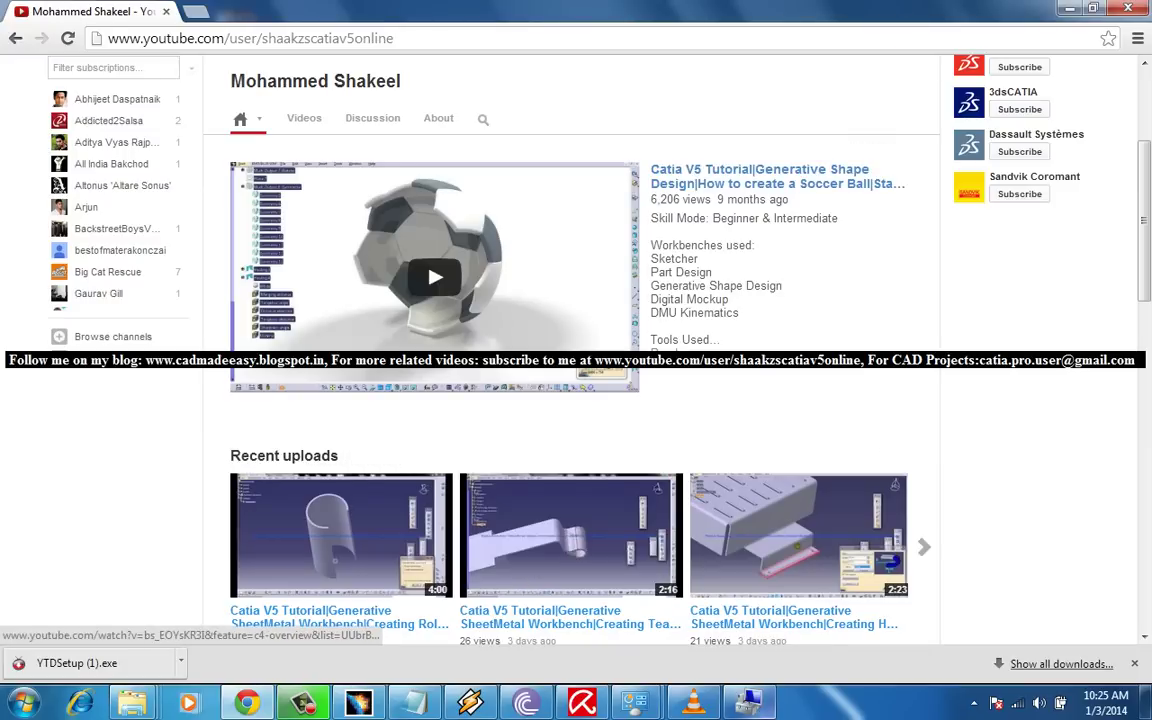
{"action": "right_click", "coordinate": [748, 703]}
{"action": "left_click", "coordinate": [700, 653]}
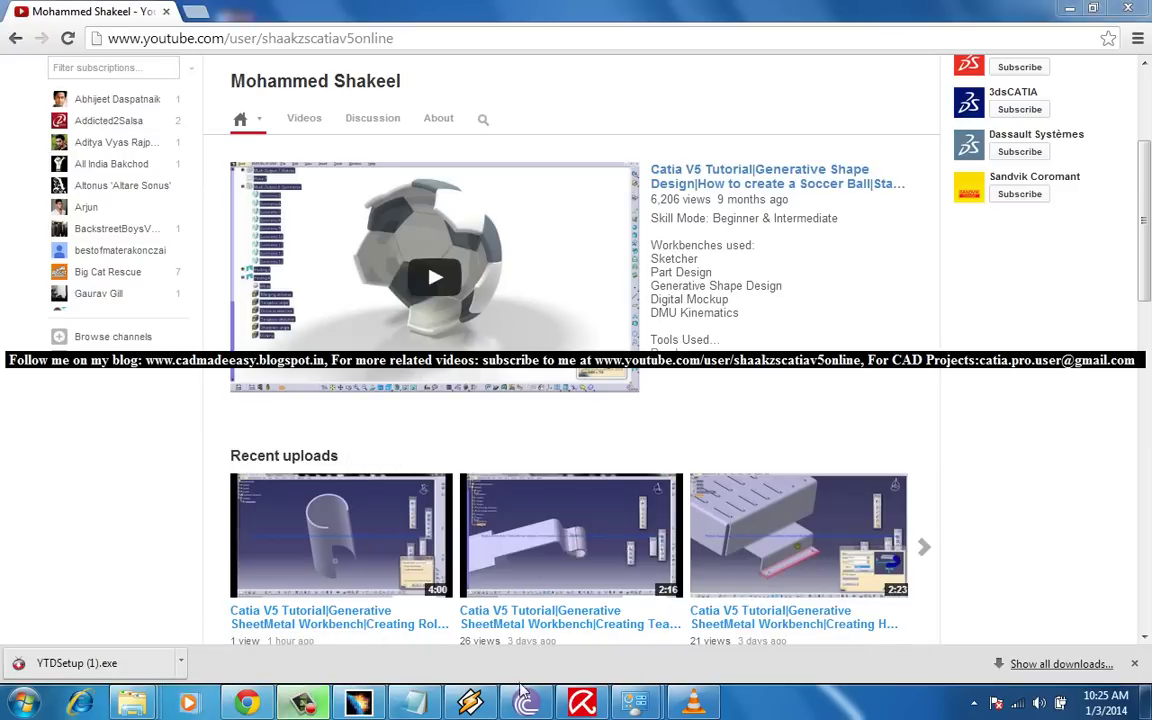
Search 'firewa' in the Start menu and restore the recommended firewall settings
{"action": "left_click", "coordinate": [22, 703]}
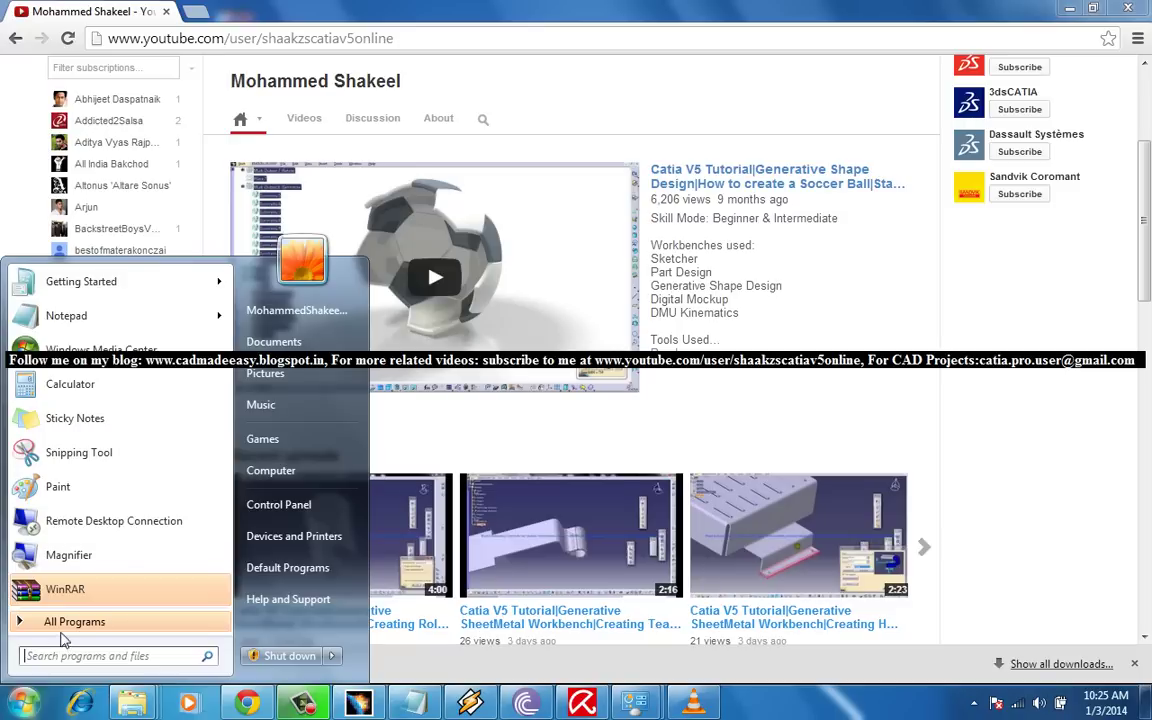
{"action": "left_click", "coordinate": [83, 655]}
{"action": "type", "text": "fi"}
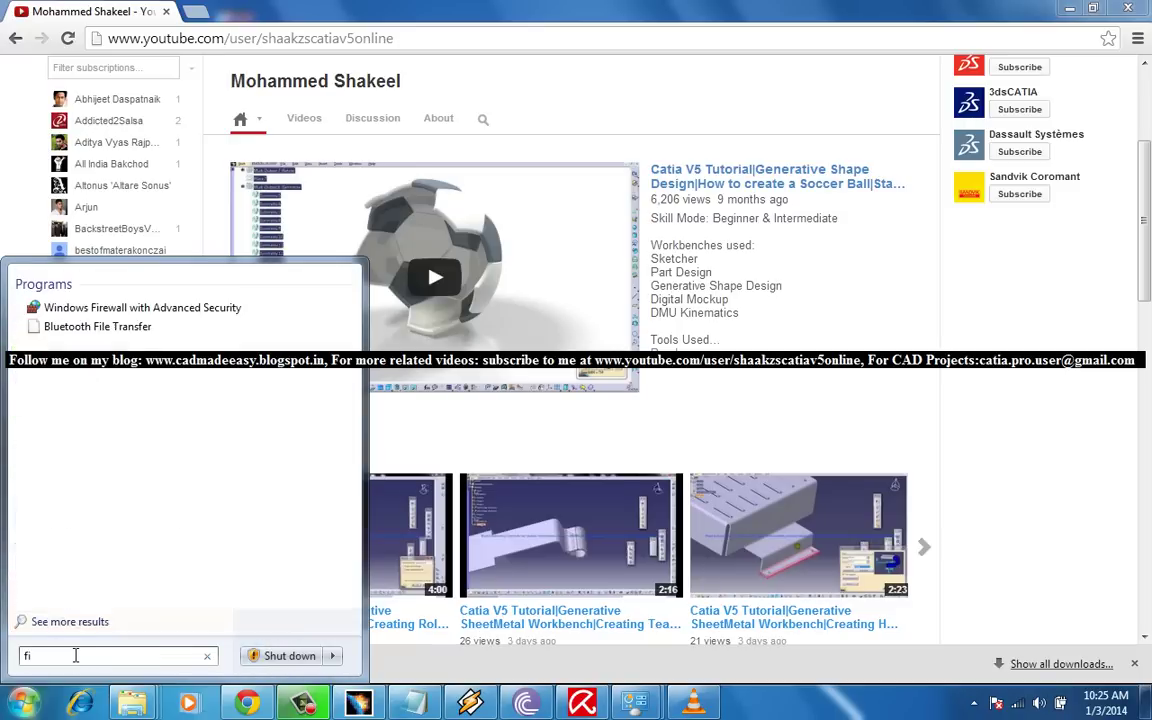
{"action": "type", "text": "rewa"}
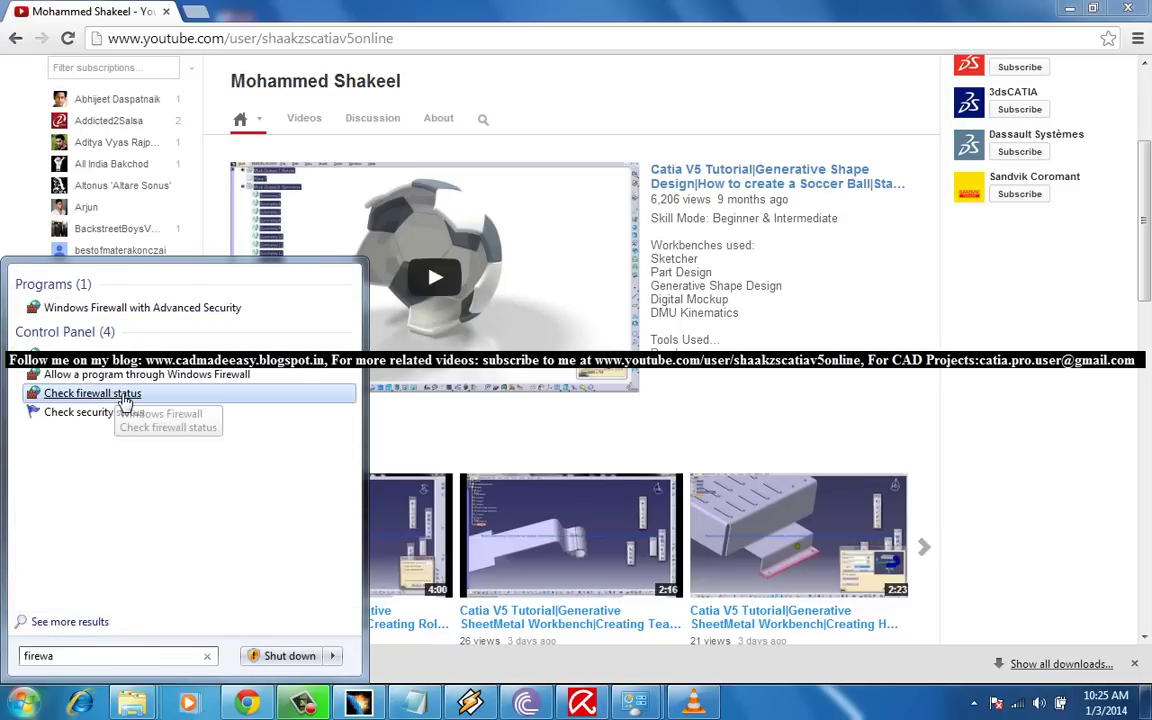
{"action": "left_click", "coordinate": [112, 396]}
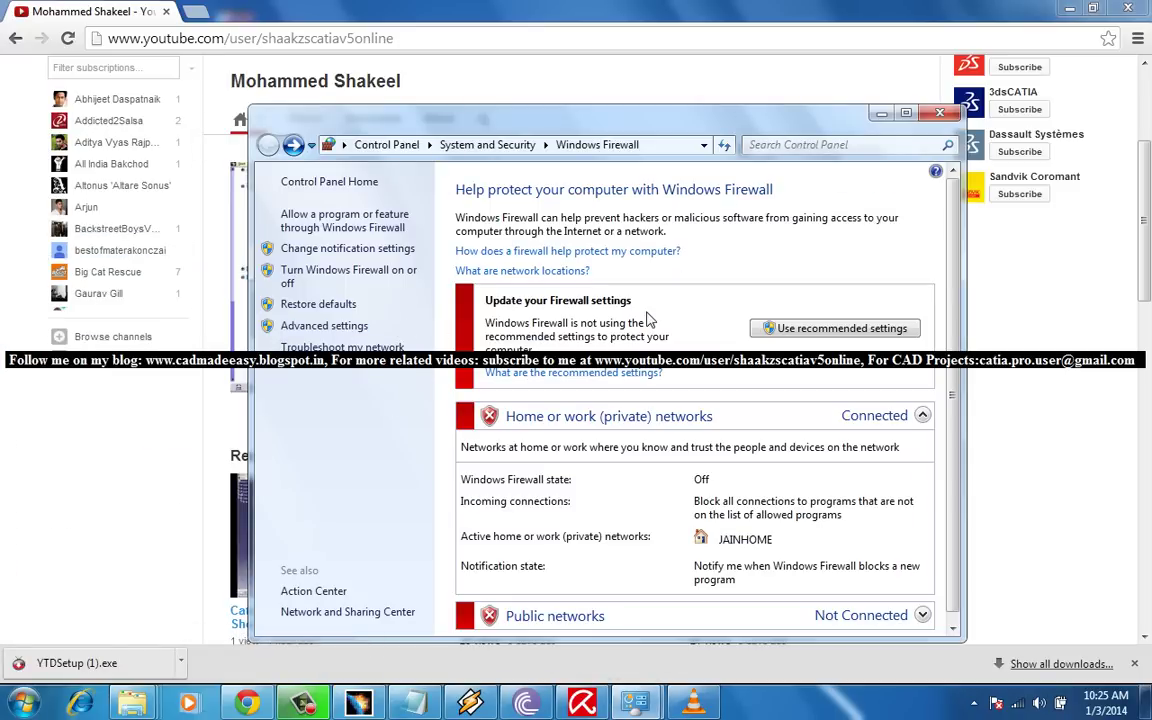
{"action": "left_click", "coordinate": [775, 328]}
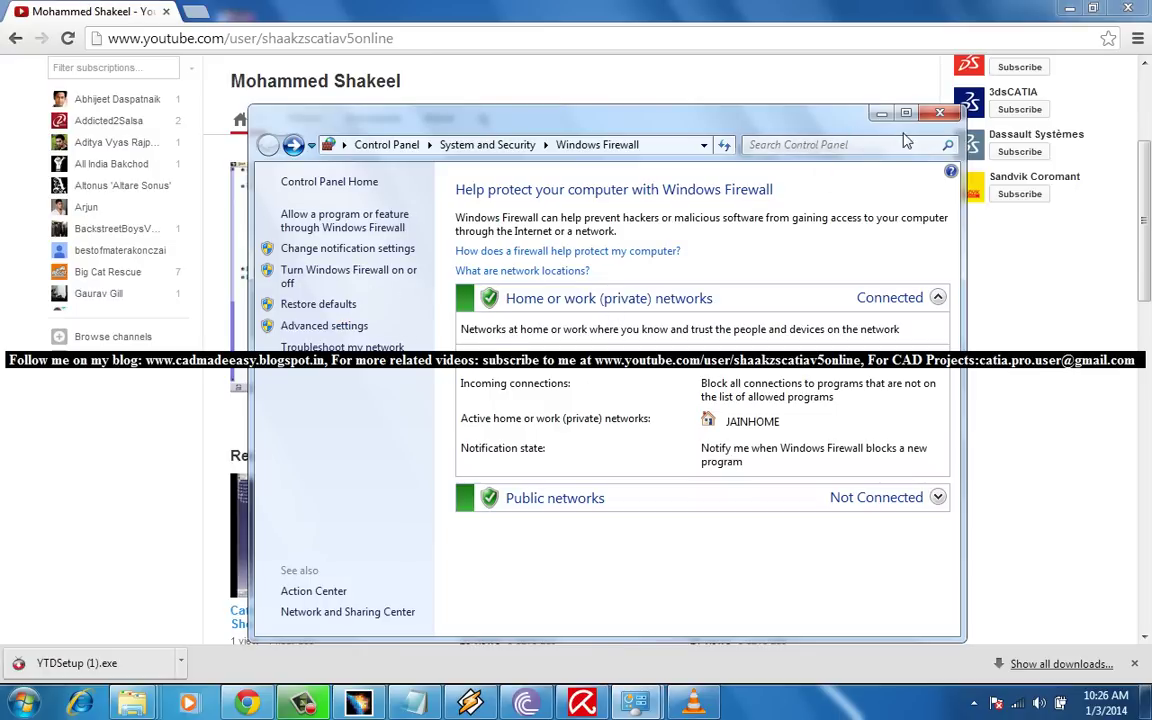
Close the firewall window and open Computer Management via Computer > Manage
{"action": "left_click", "coordinate": [937, 117]}
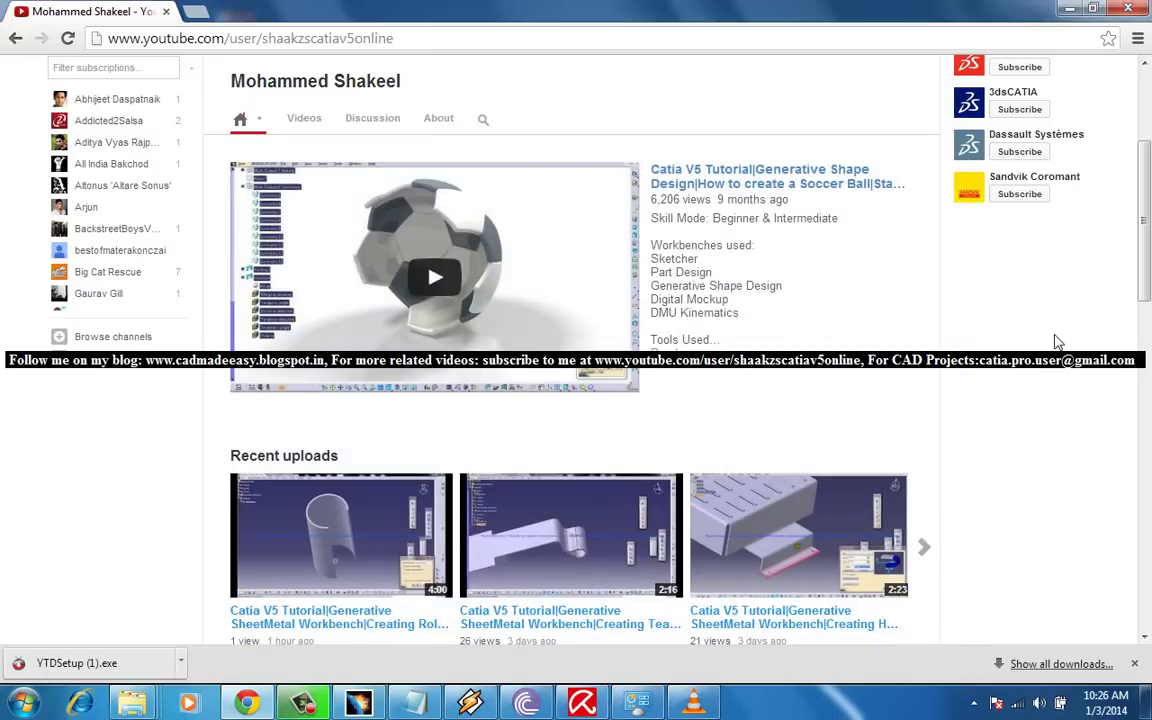
{"action": "left_click", "coordinate": [22, 703]}
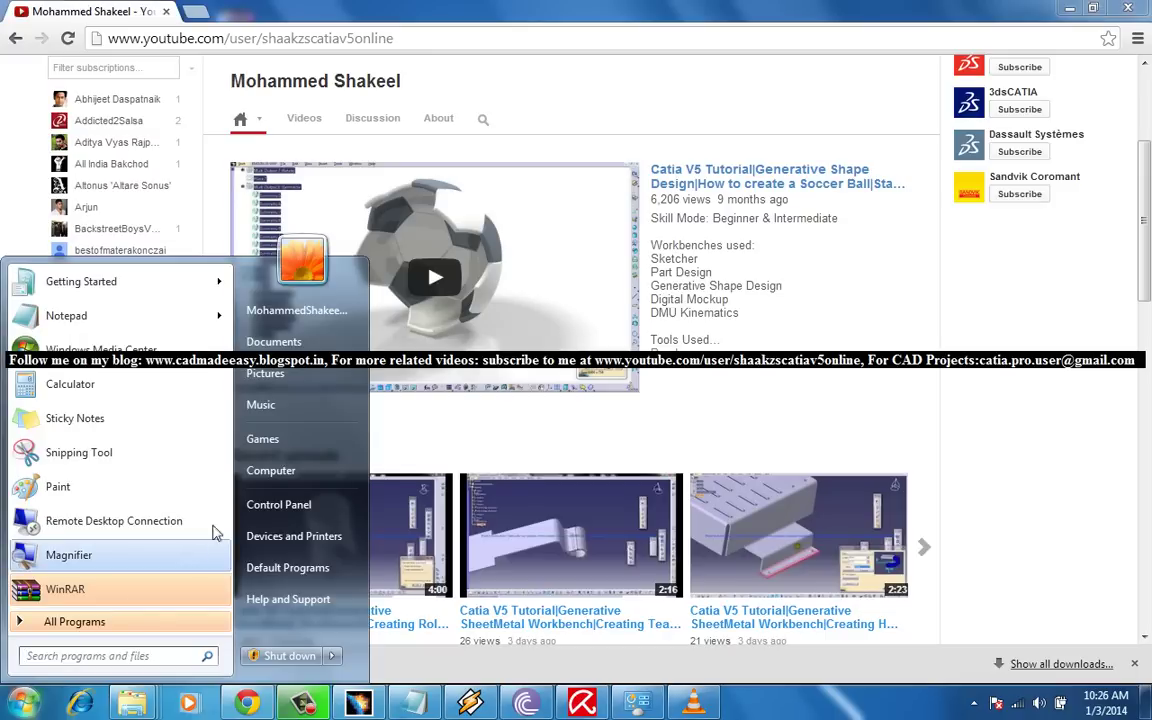
{"action": "right_click", "coordinate": [287, 471]}
{"action": "left_click", "coordinate": [314, 465]}
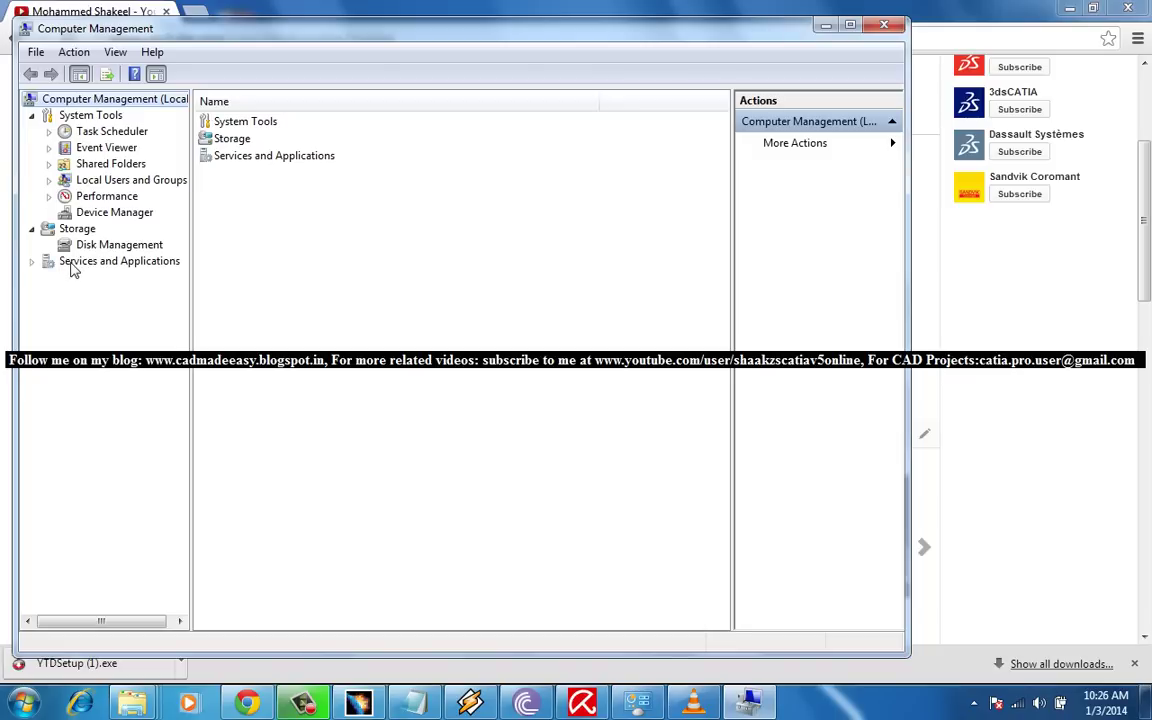
Expand Services and Applications, show Services, and scroll to Windows Time
{"action": "left_click", "coordinate": [31, 261]}
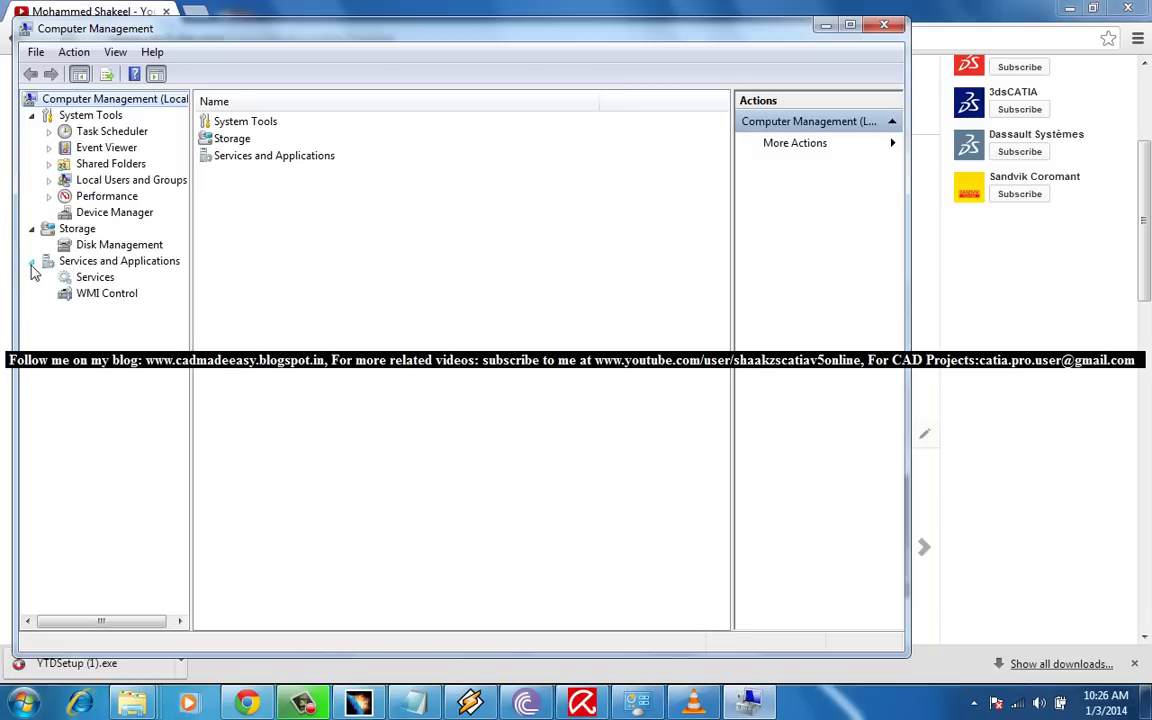
{"action": "left_click", "coordinate": [96, 279]}
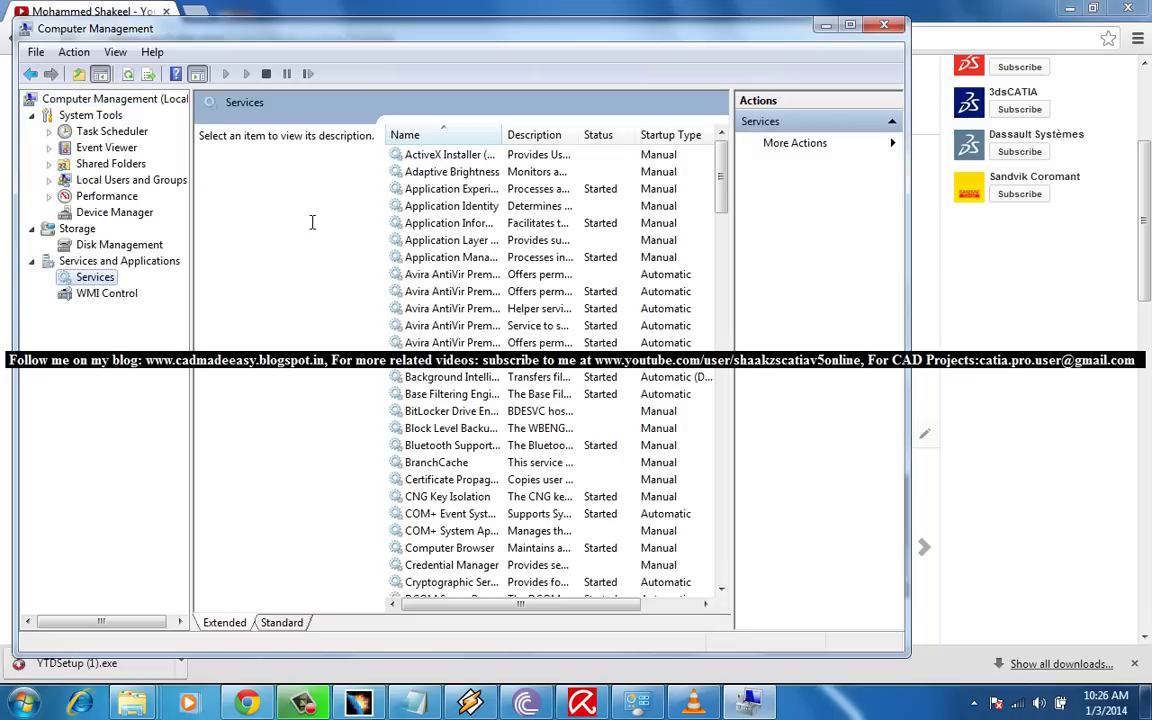
{"action": "left_click_drag", "start_coordinate": [720, 165], "coordinate": [726, 537]}
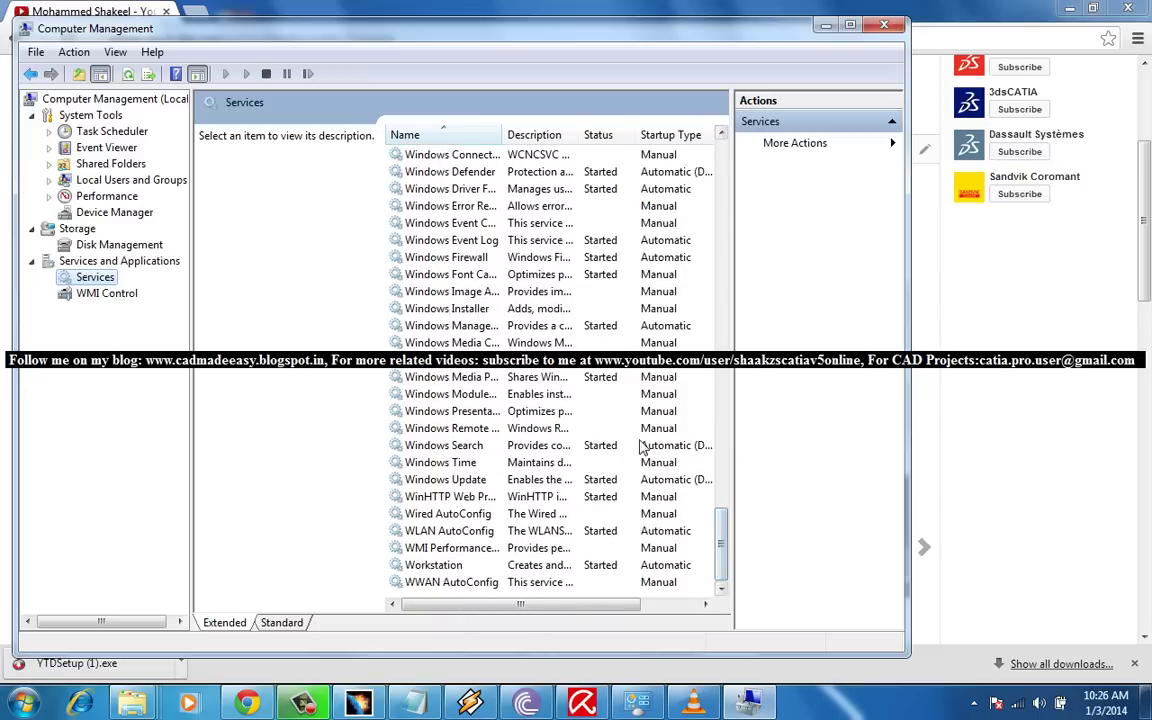
Open the Windows Time service's Properties from its right-click menu
{"action": "left_click", "coordinate": [458, 462]}
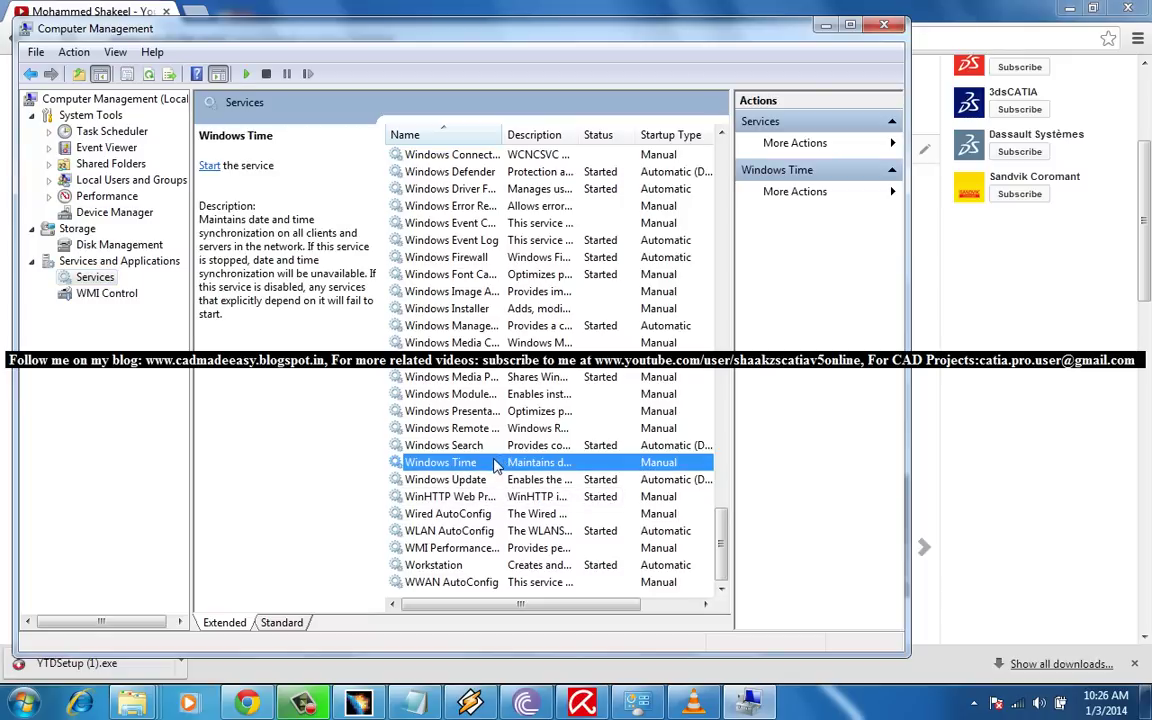
{"action": "right_click", "coordinate": [487, 467]}
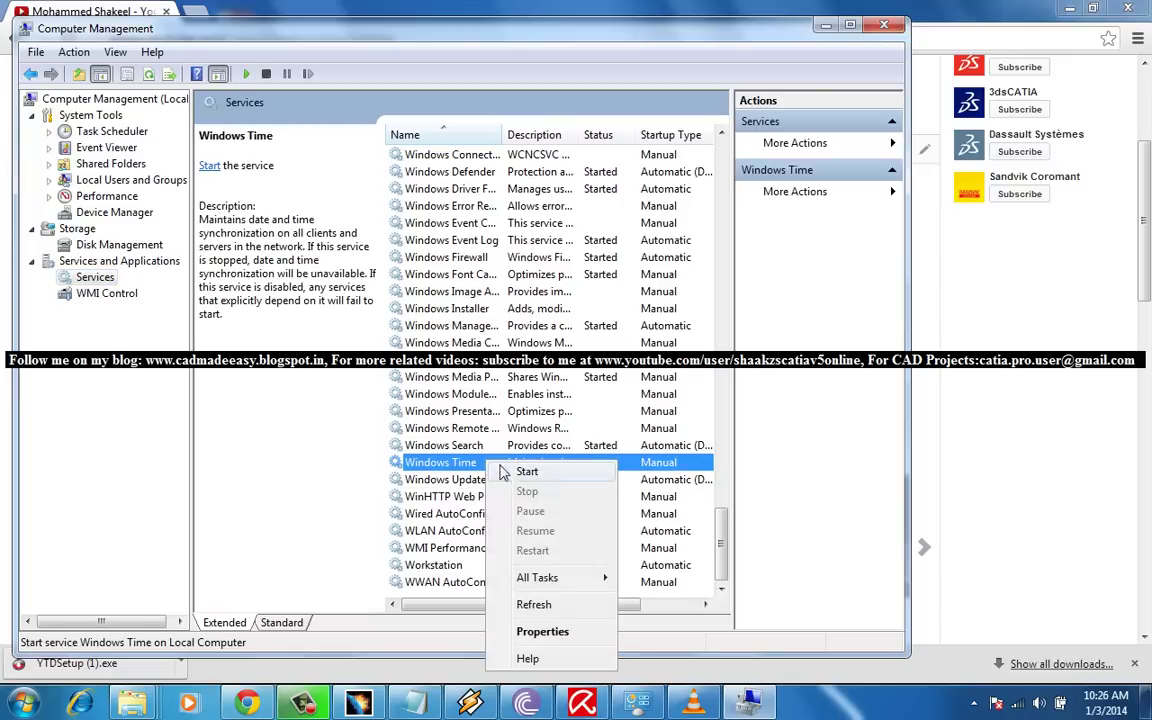
{"action": "left_click", "coordinate": [472, 465]}
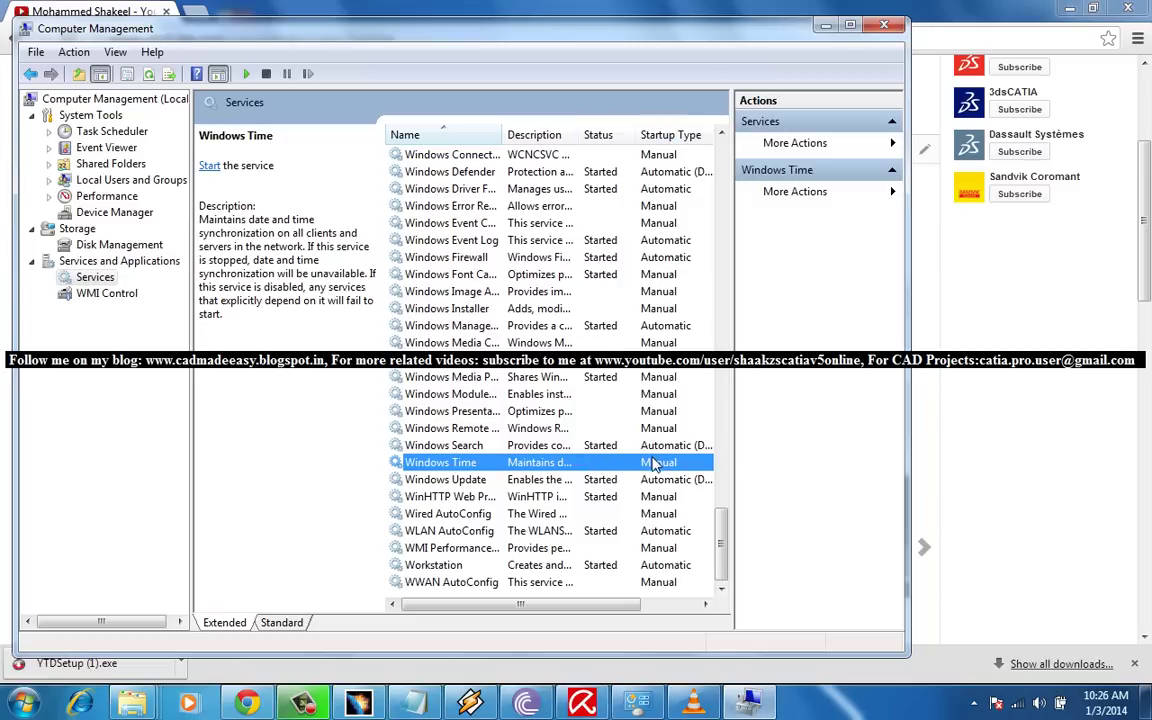
{"action": "right_click", "coordinate": [568, 467]}
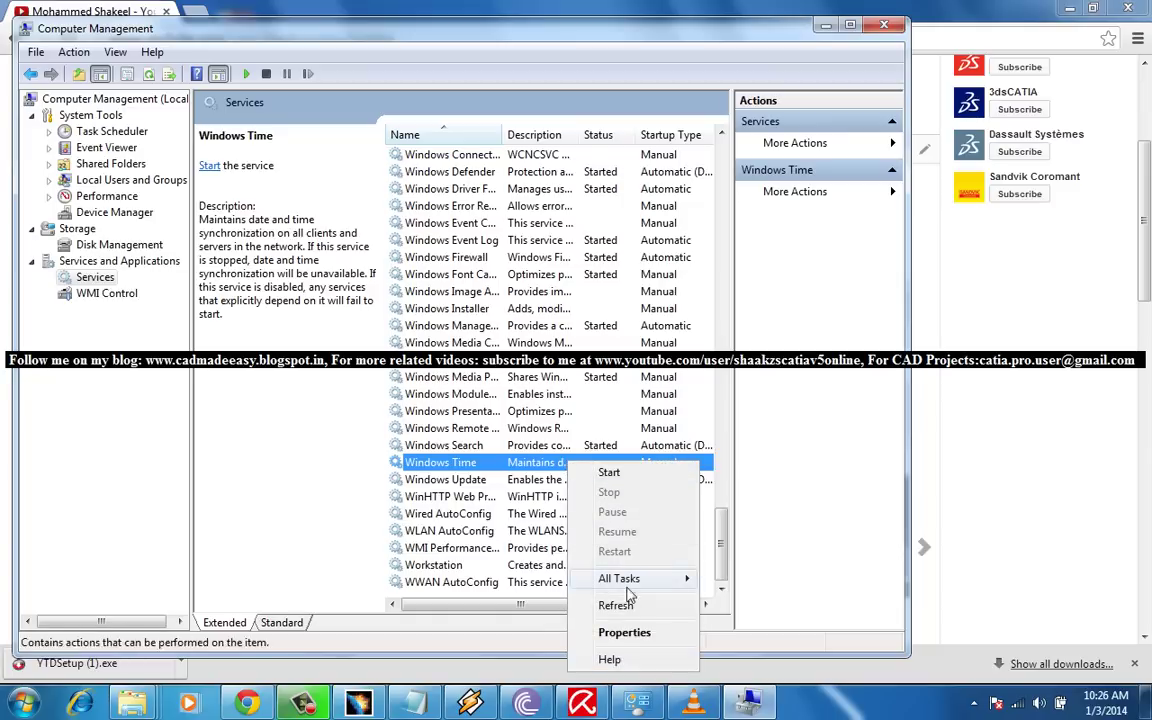
{"action": "left_click", "coordinate": [624, 631]}
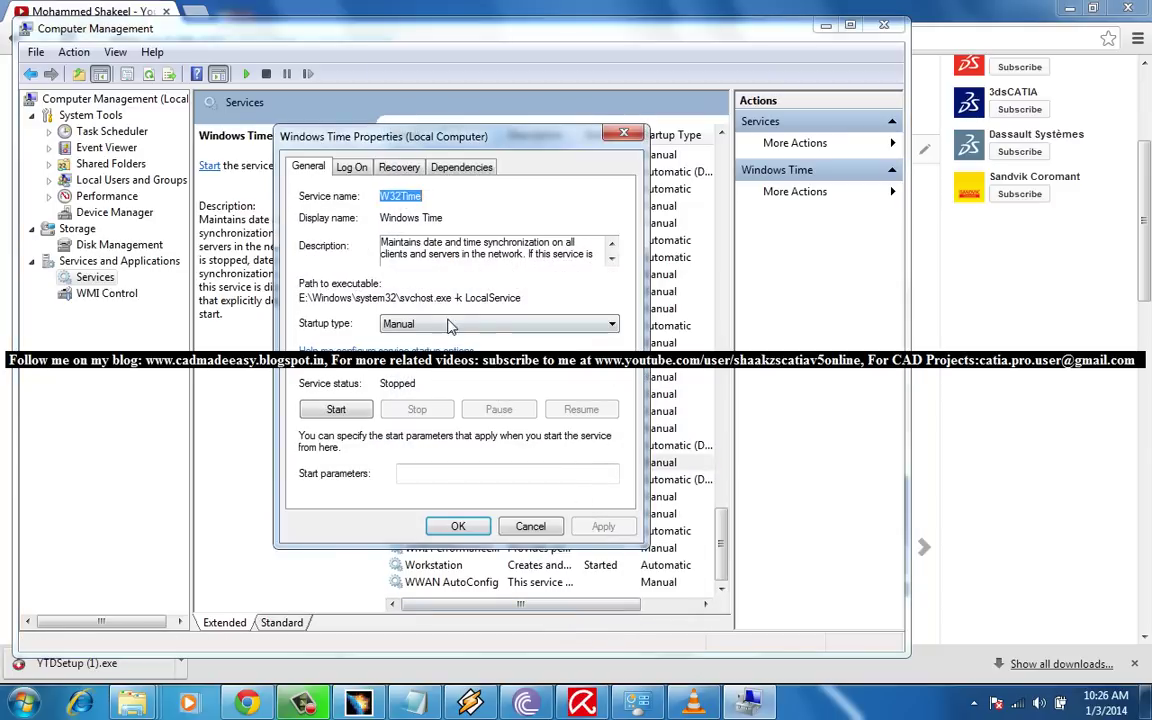
Set Windows Time startup to Automatic, start the service, and confirm with OK
{"action": "left_click", "coordinate": [470, 323]}
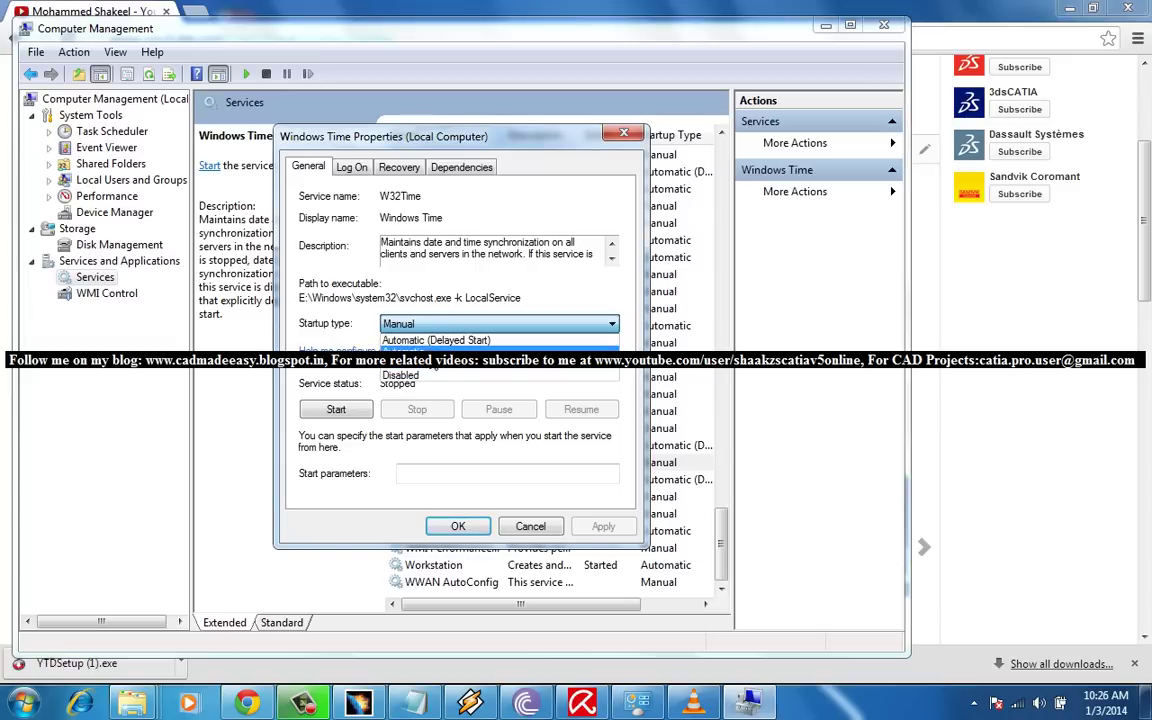
{"action": "left_click", "coordinate": [433, 357]}
{"action": "left_click", "coordinate": [337, 410]}
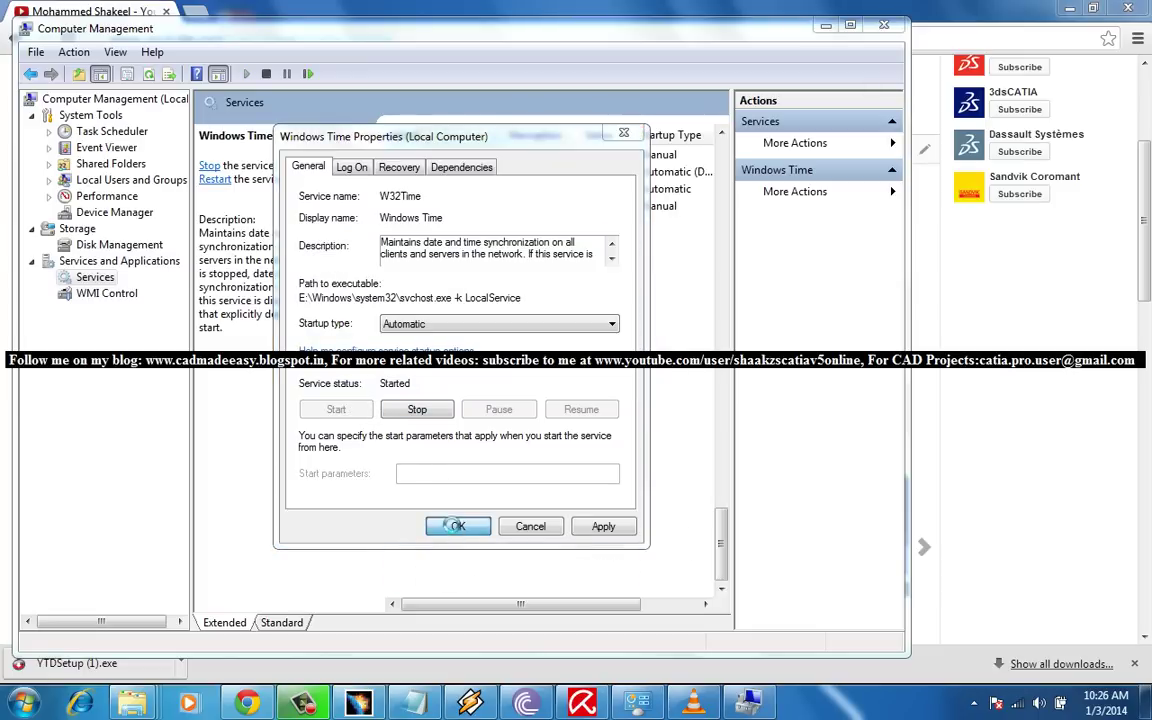
{"action": "left_click", "coordinate": [447, 525]}
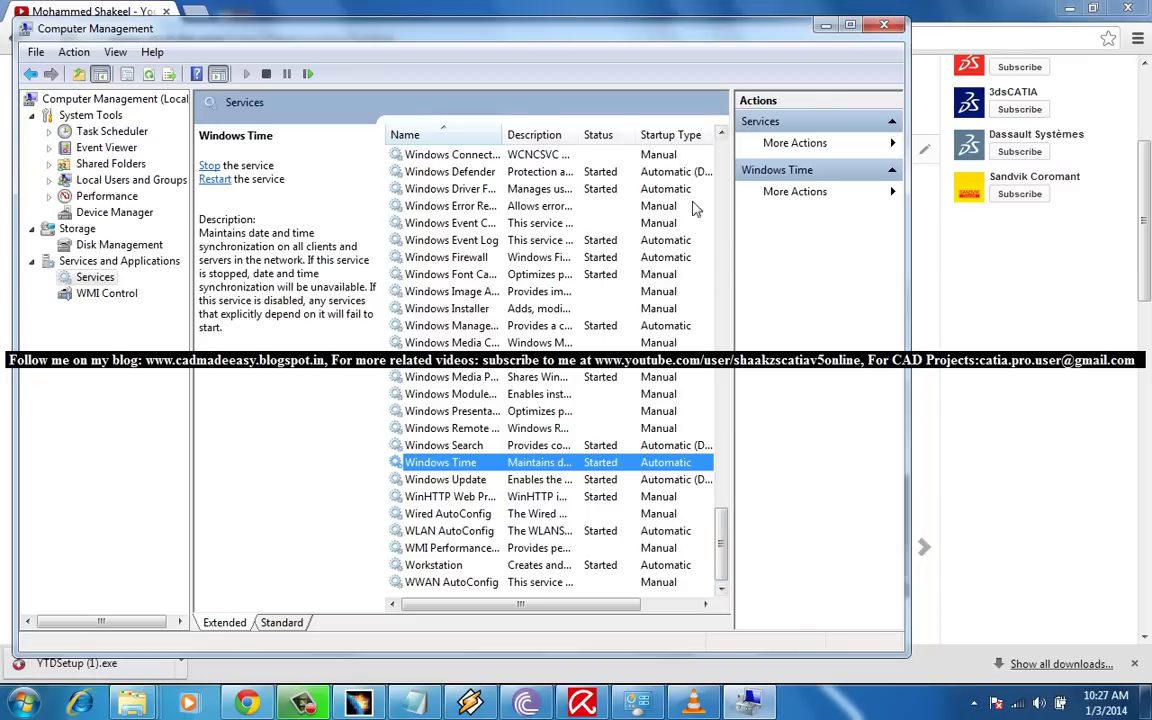
Close Computer Management and set the system date to January 3
{"action": "left_click", "coordinate": [885, 26]}
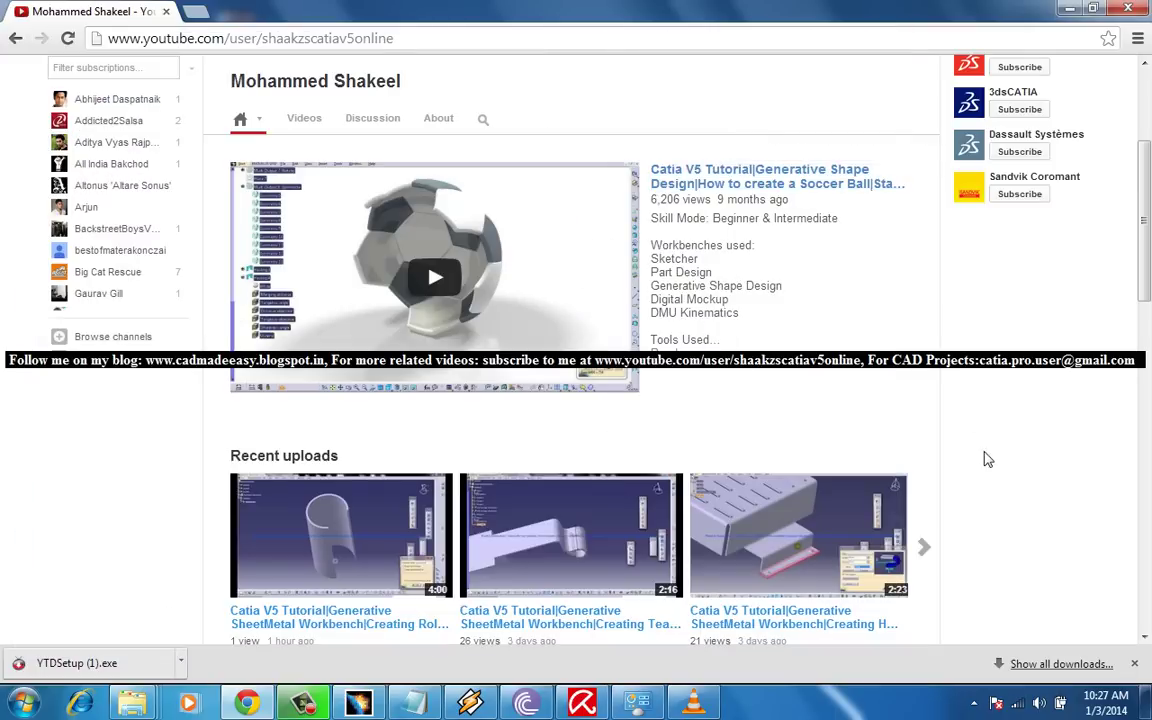
{"action": "left_click", "coordinate": [1111, 706]}
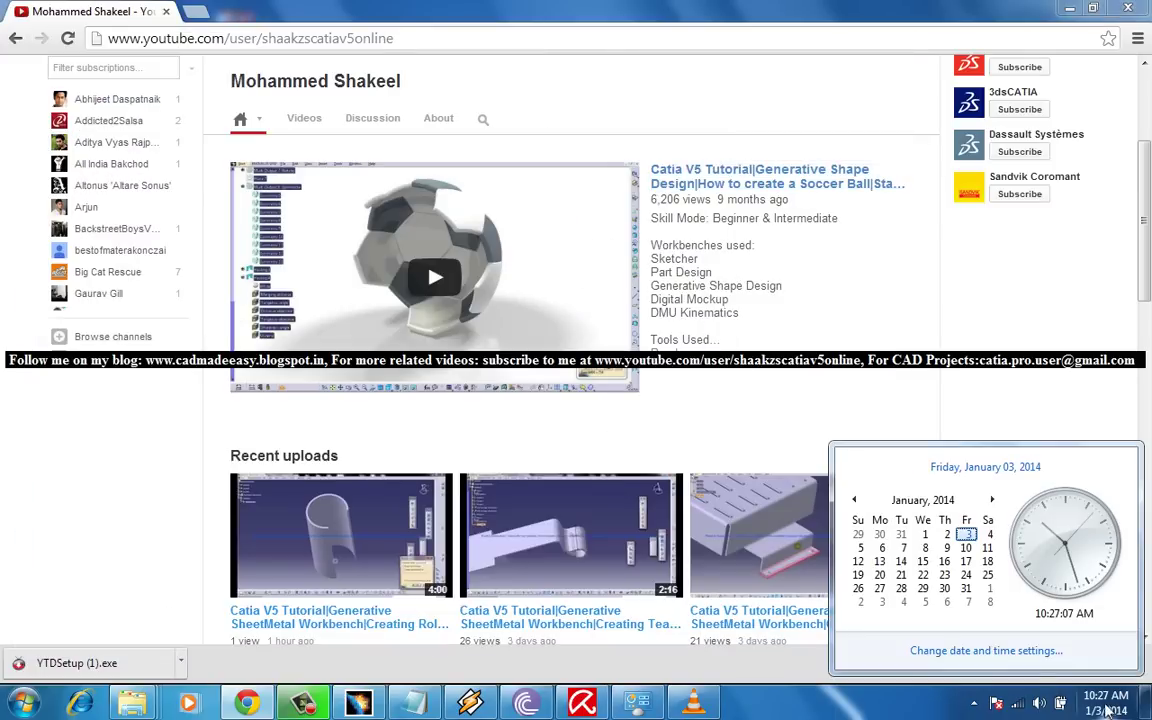
{"action": "left_click", "coordinate": [981, 652]}
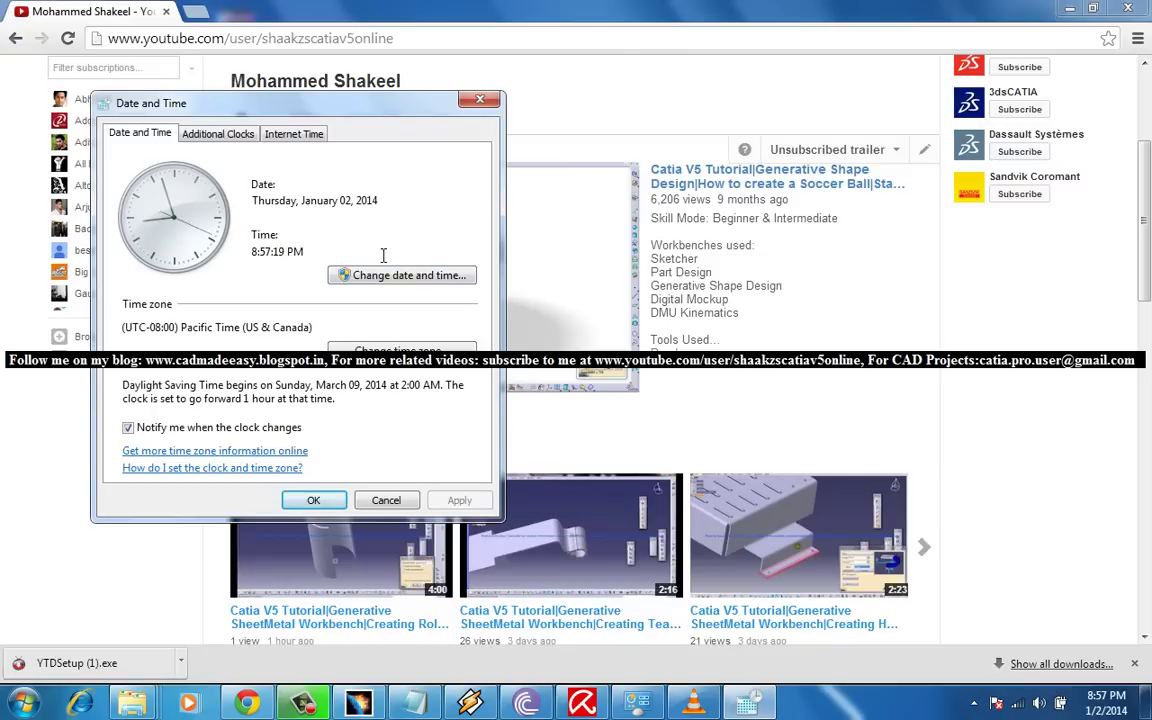
{"action": "left_click", "coordinate": [350, 274]}
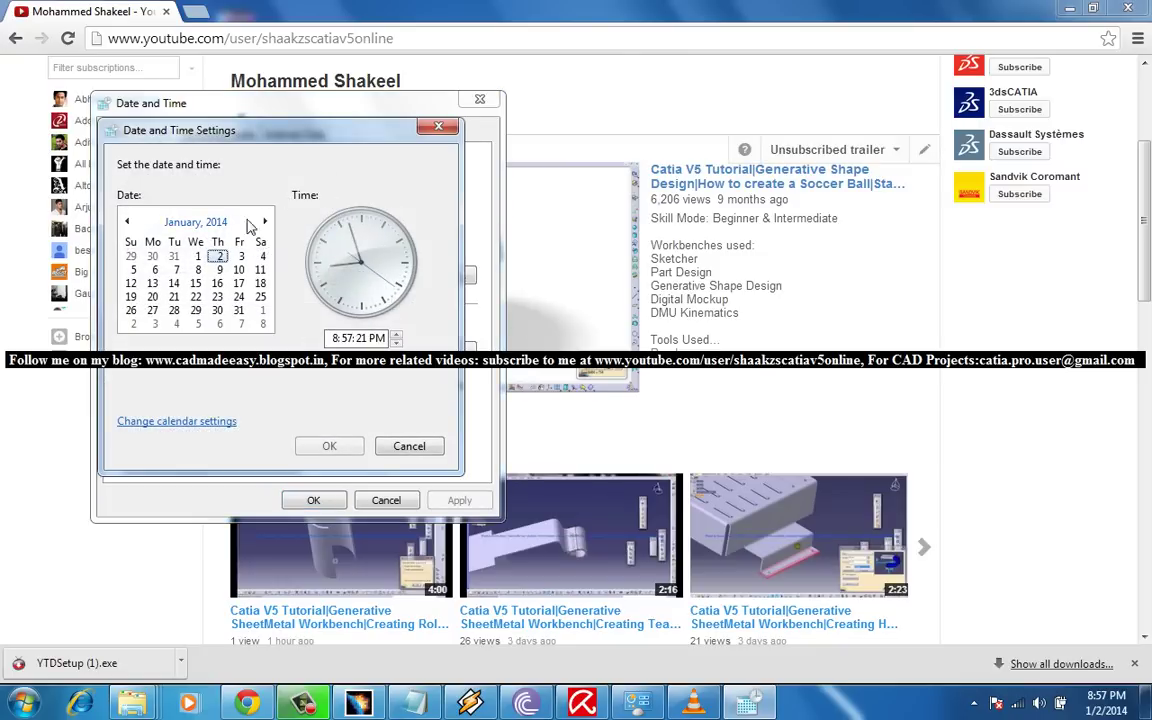
{"action": "left_click", "coordinate": [219, 256]}
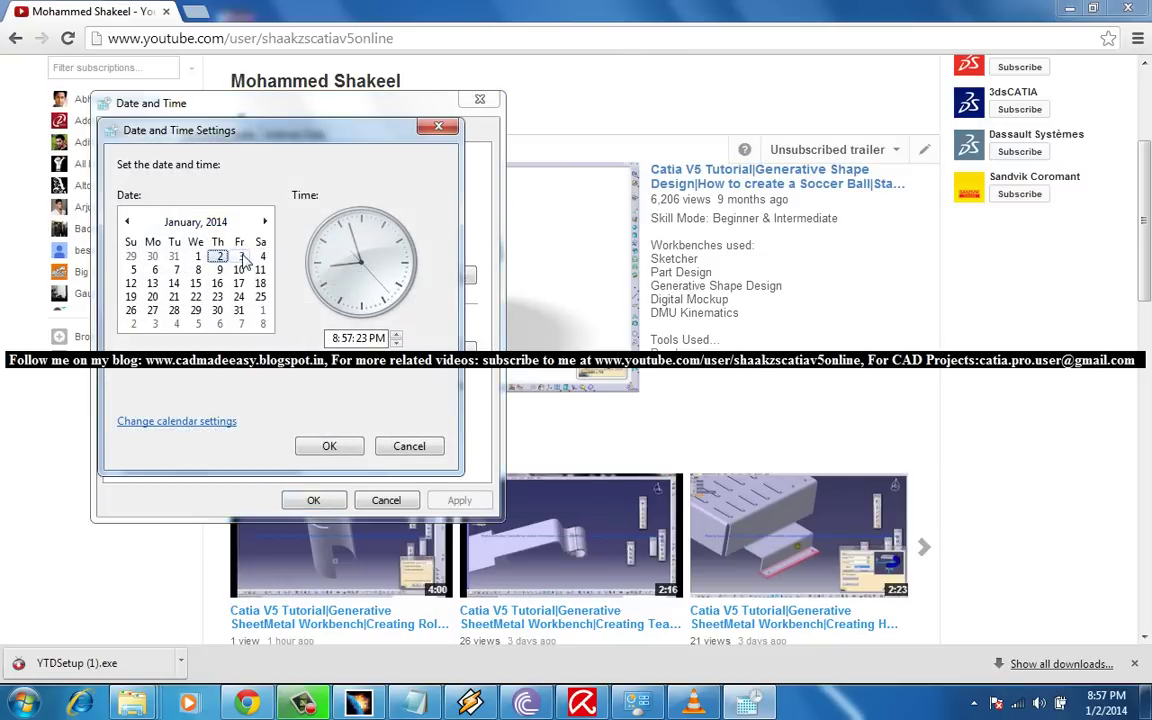
{"action": "left_click", "coordinate": [241, 257]}
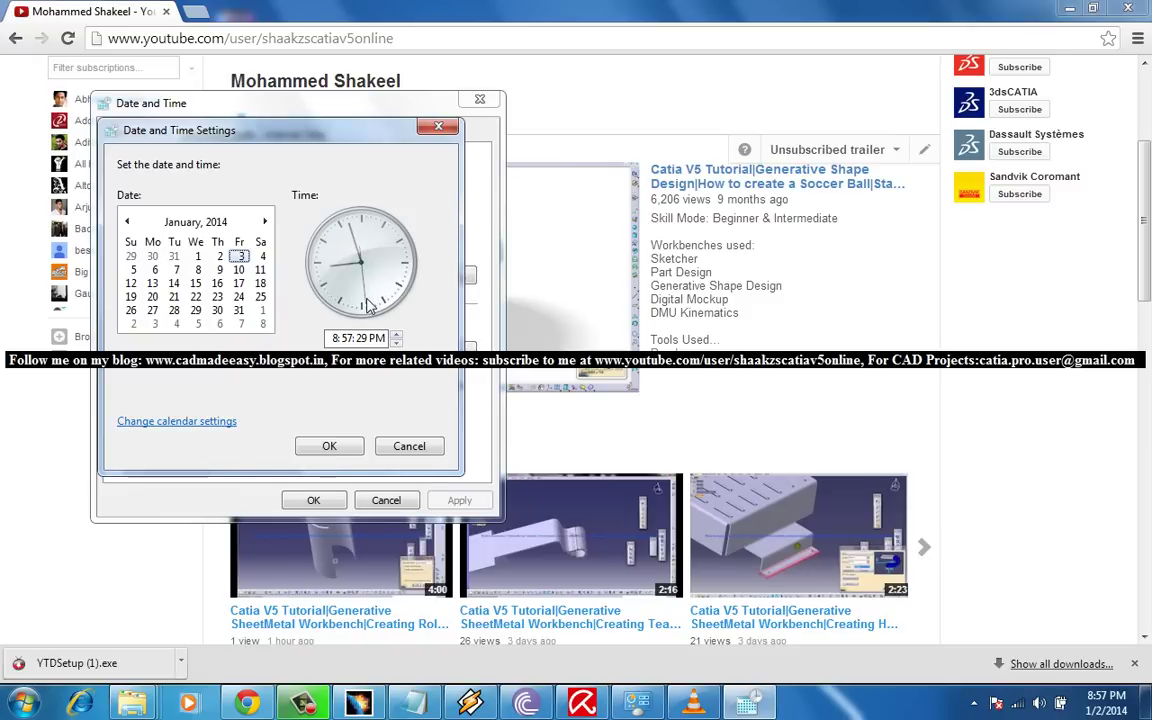
Set the time to 10:27 AM and confirm both date and time dialogs
{"action": "left_click", "coordinate": [380, 338]}
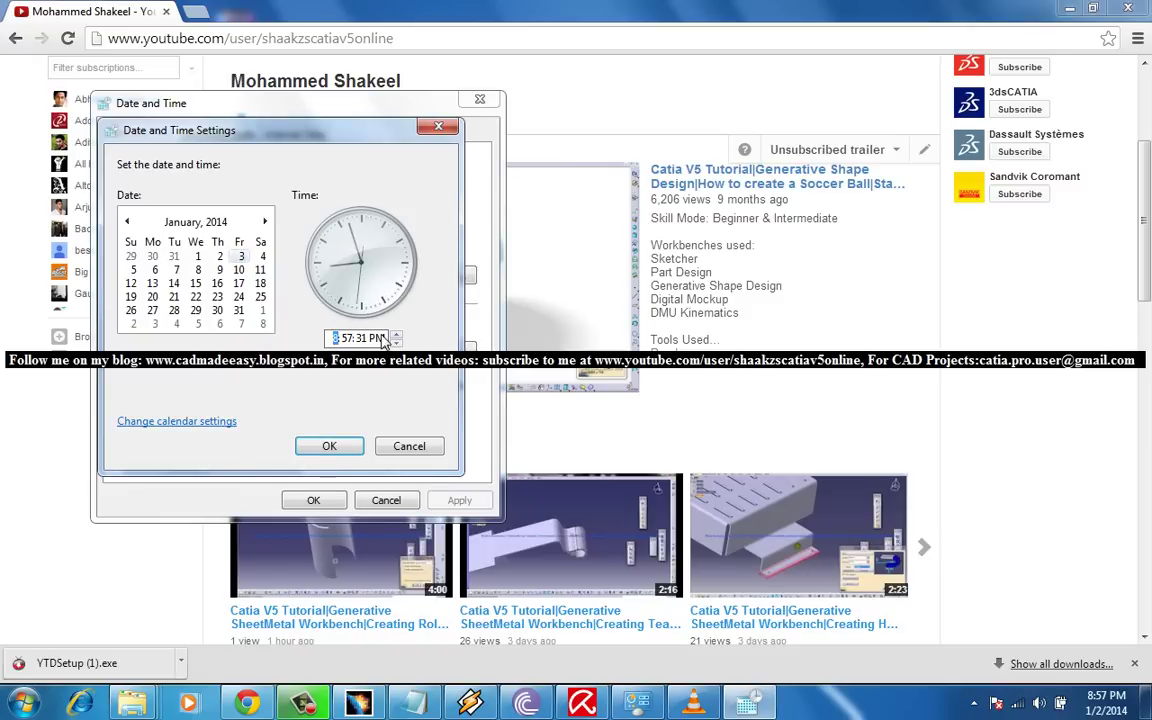
{"action": "type", "text": "10:27"}
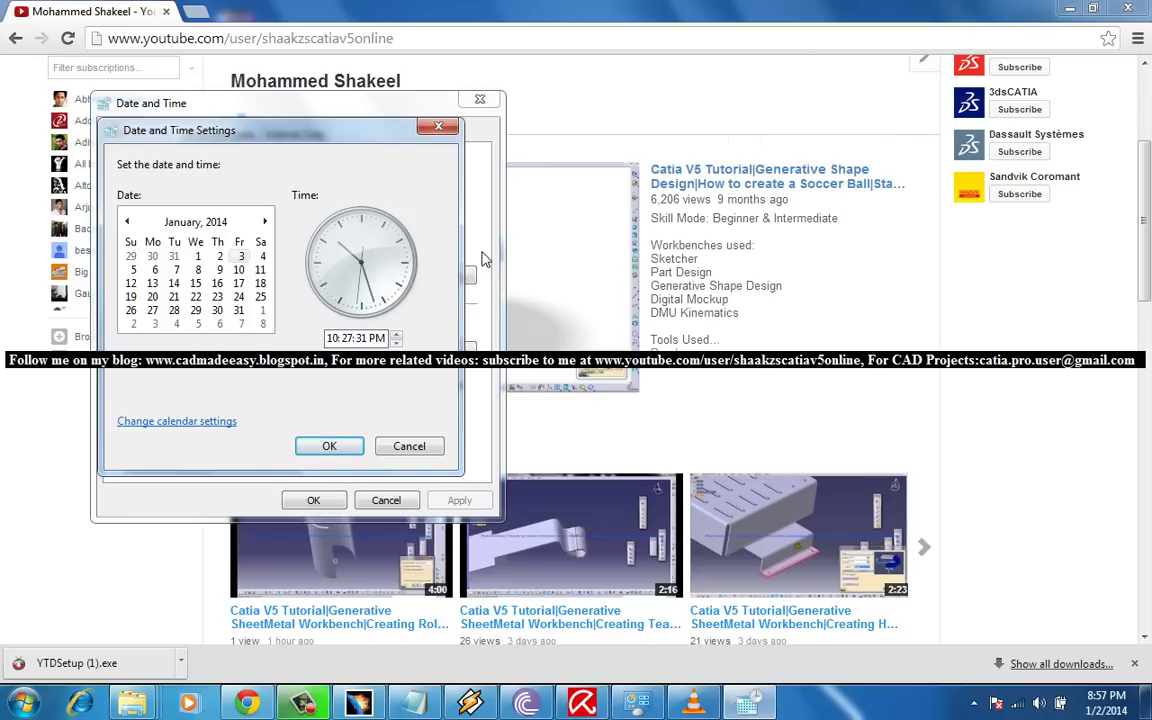
{"action": "left_click", "coordinate": [376, 338]}
{"action": "type", "text": "A"}
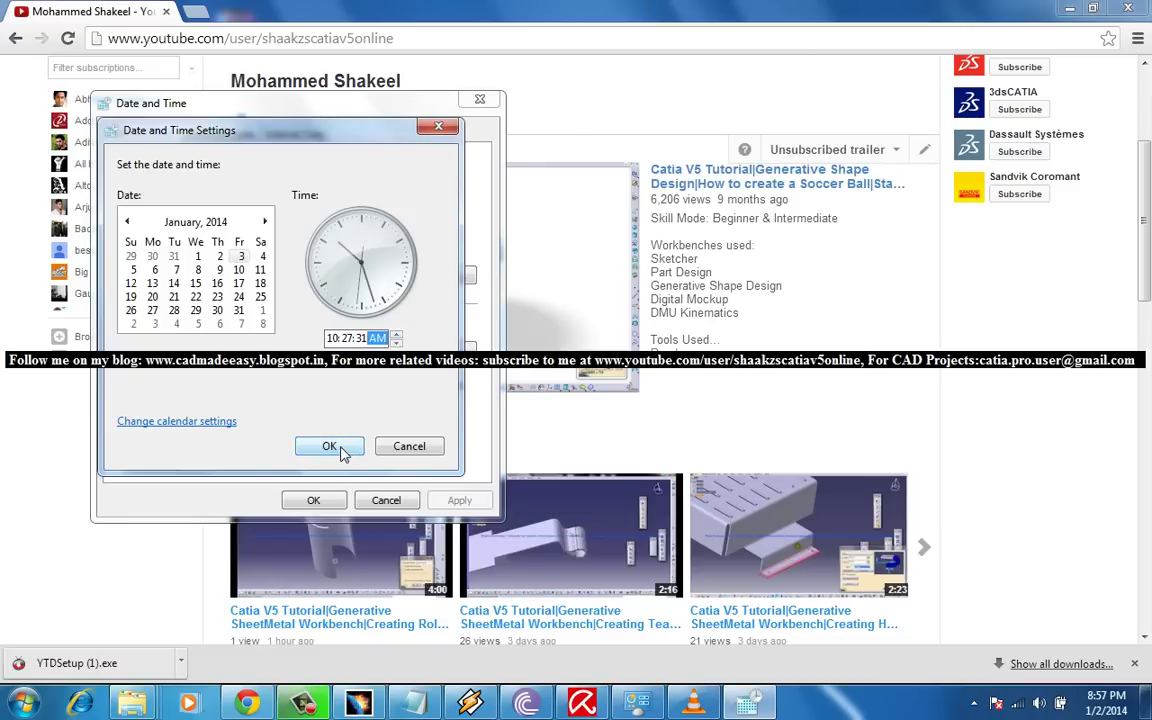
{"action": "left_click", "coordinate": [329, 446]}
{"action": "left_click", "coordinate": [318, 502]}
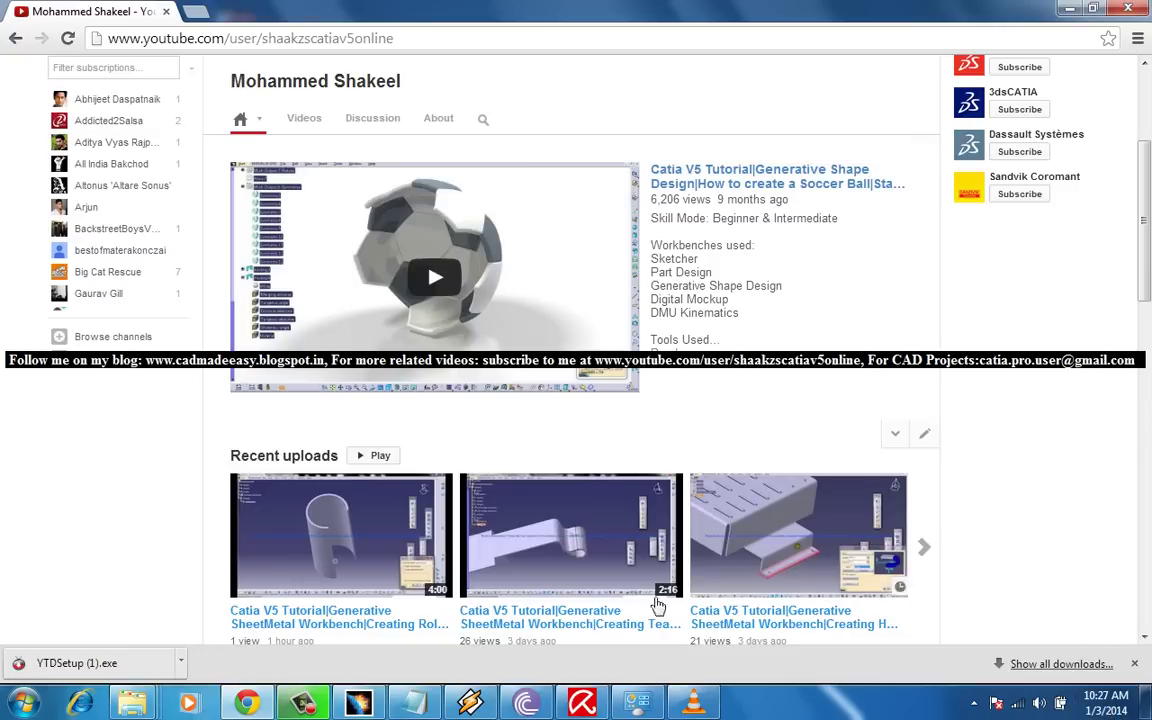
{"action": "left_click", "coordinate": [643, 697]}
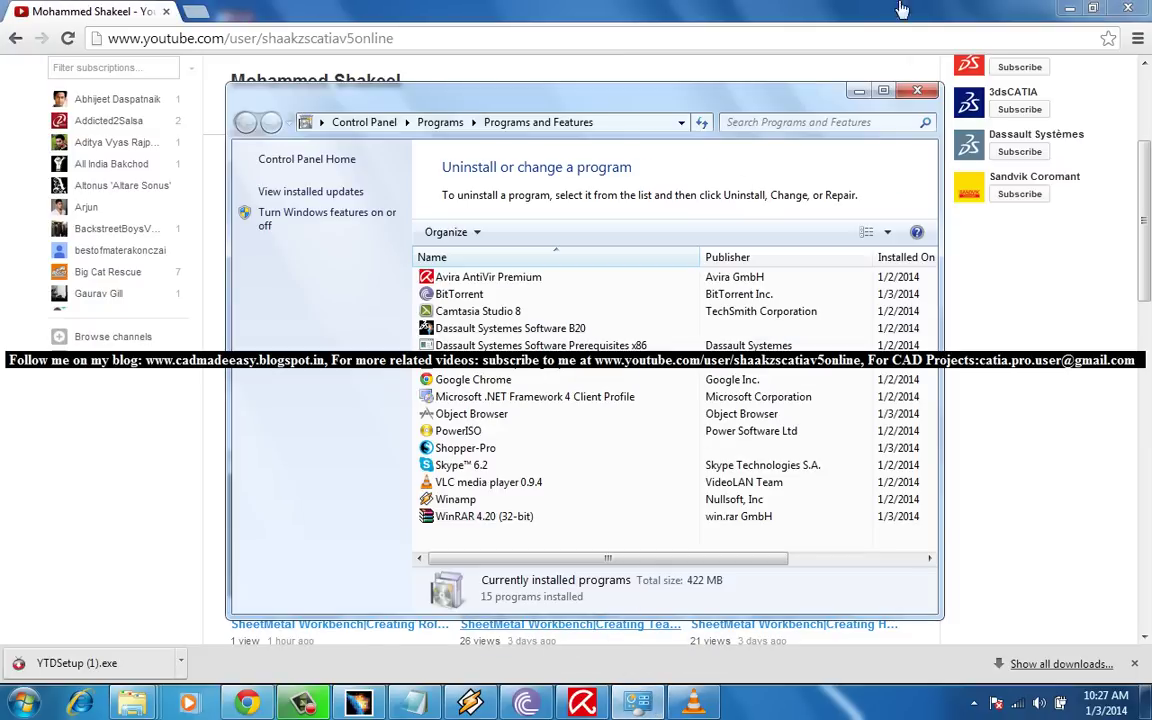
{"action": "left_click", "coordinate": [917, 90]}
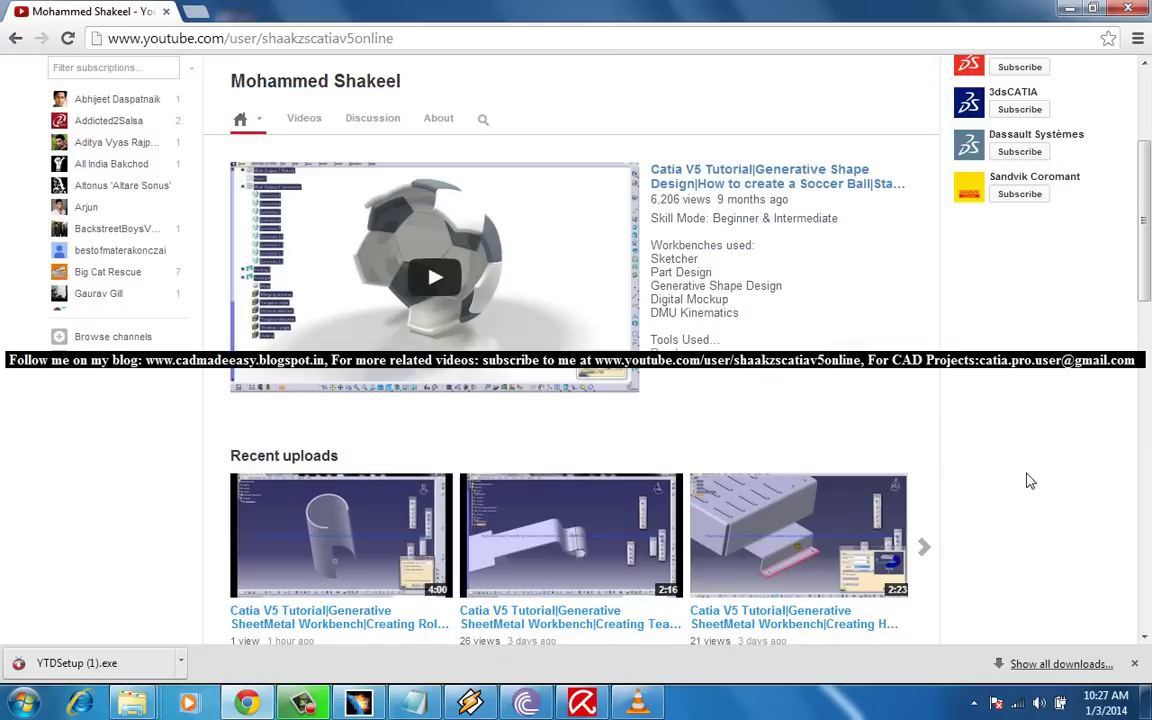
{"action": "key", "text": "F5"}
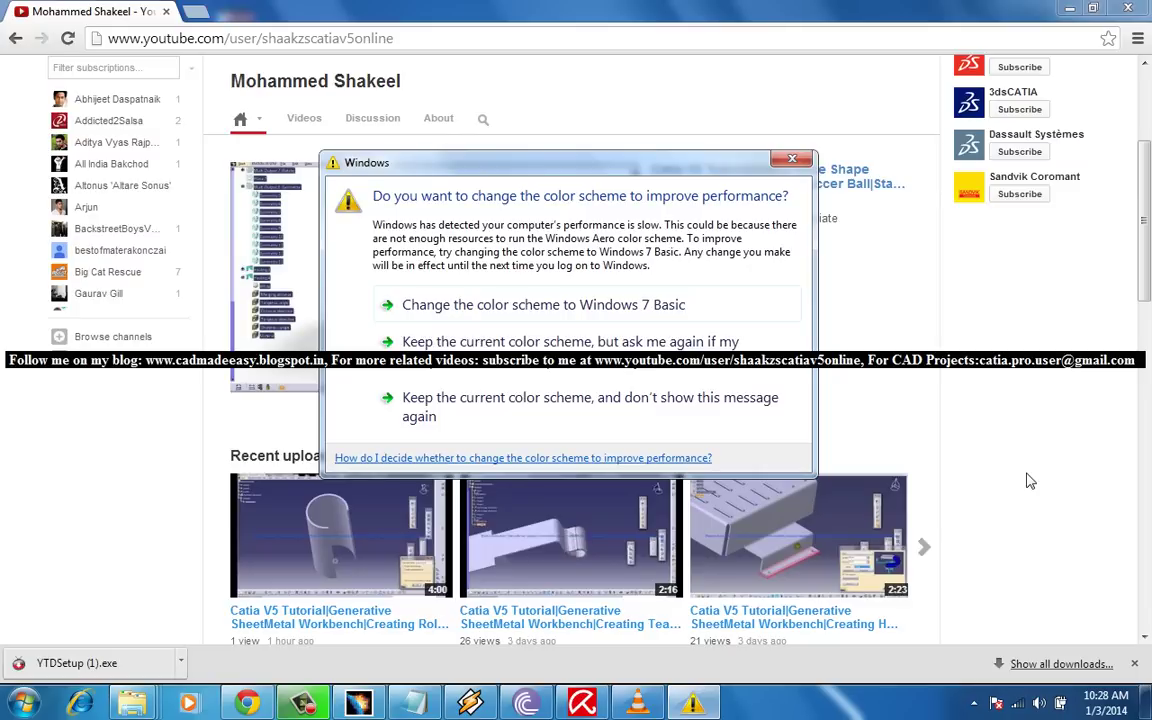
{"action": "left_click", "coordinate": [791, 162]}
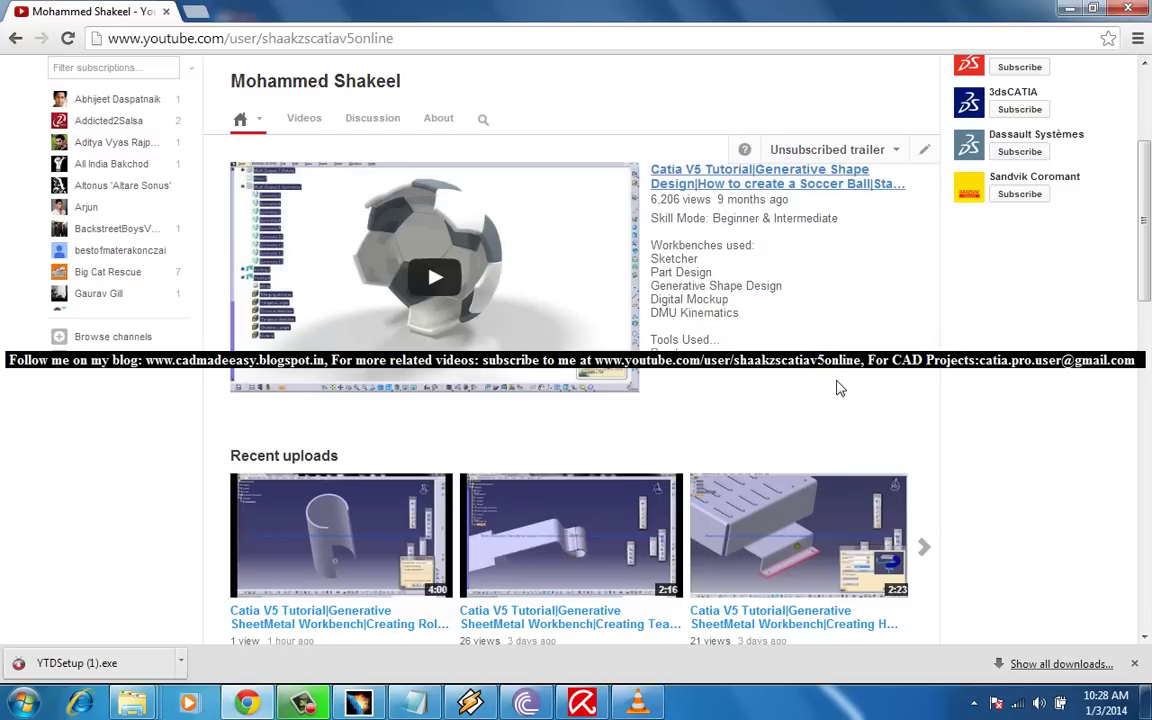